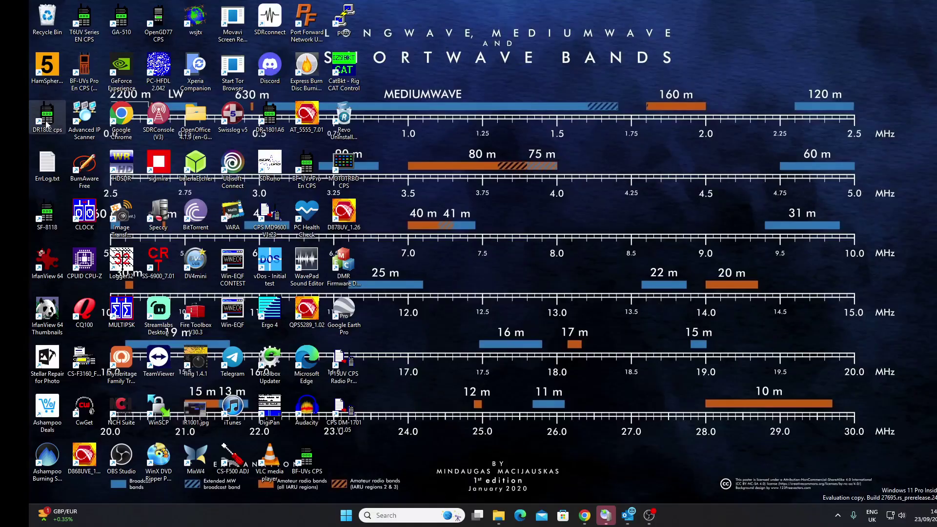
- Move the DR1802 cps desktop shortcut and launch the BF-1802 CPS from it
left_click_drag(47, 120, 634, 159)
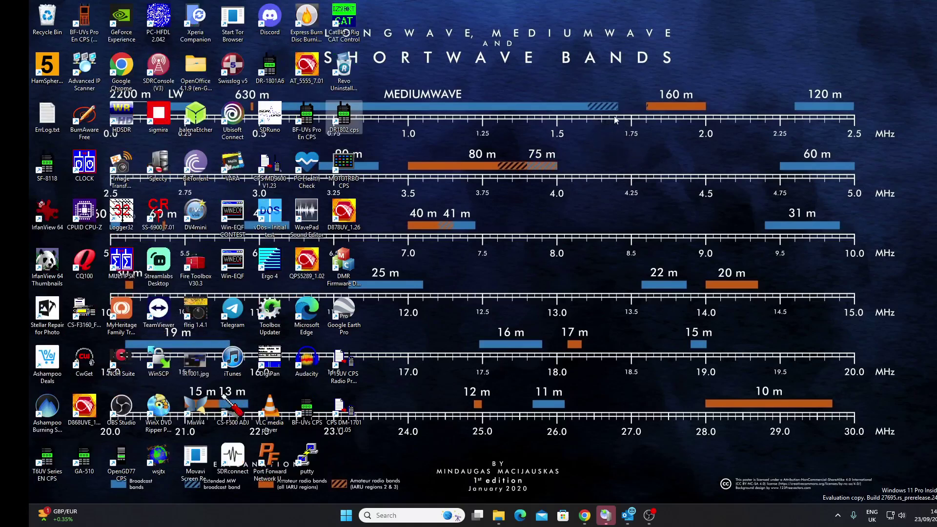
double_click(349, 121)
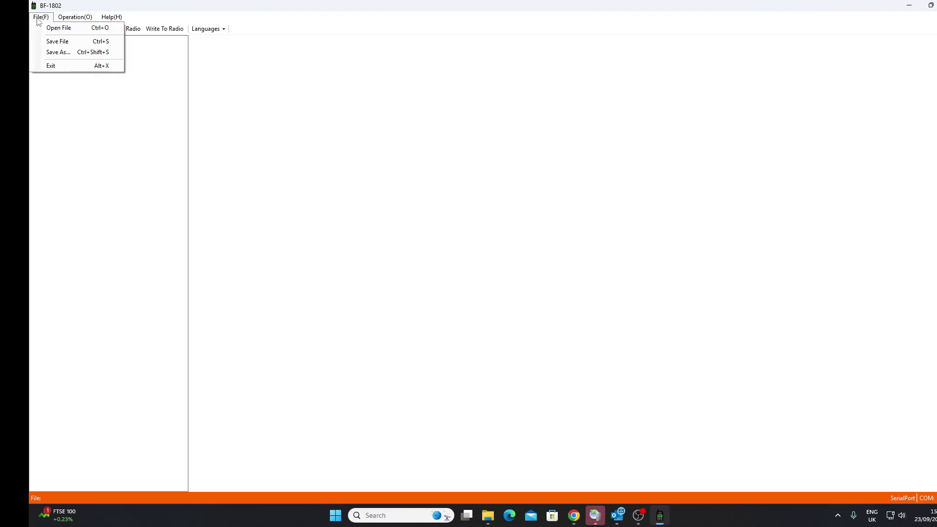
- Load the codeplug file dr1802first.accps from the Documents folder via File > Open File
left_click(45, 28)
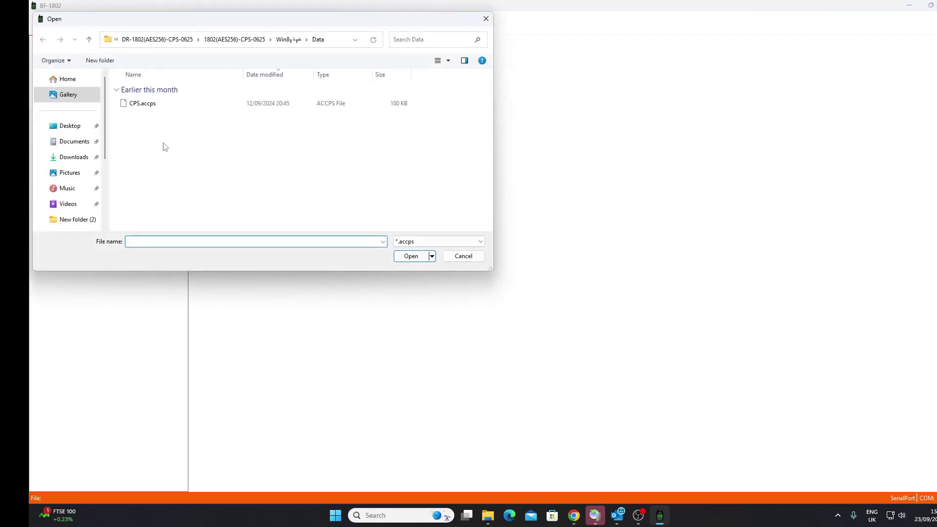
left_click(81, 147)
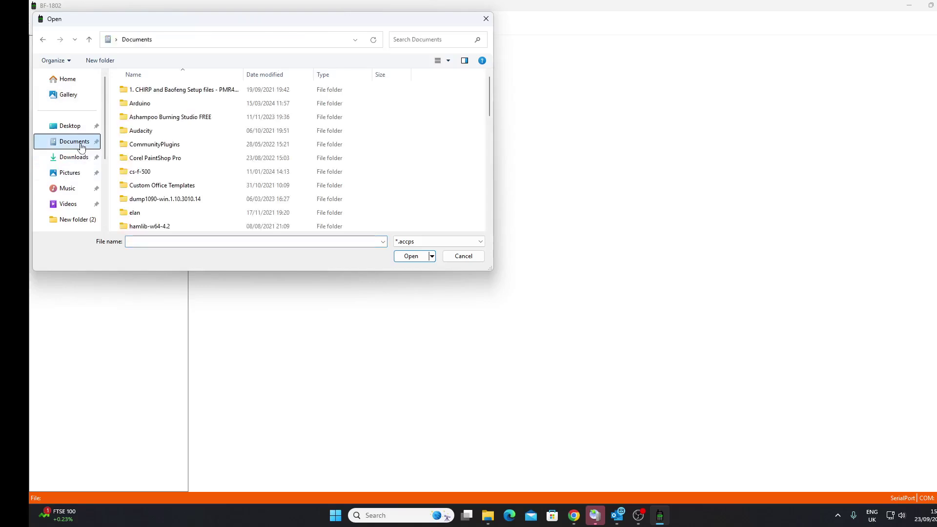
scroll(391, 166, "down", 5)
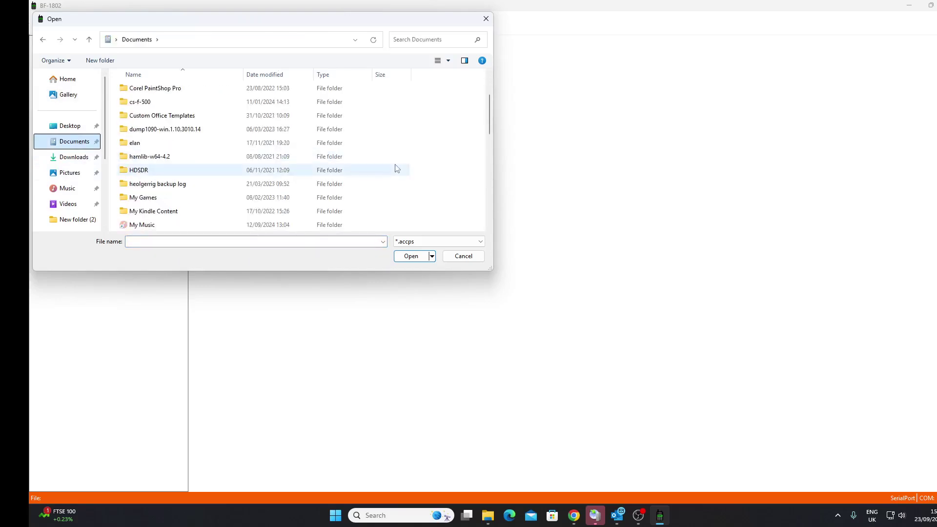
scroll(400, 168, "down", 4)
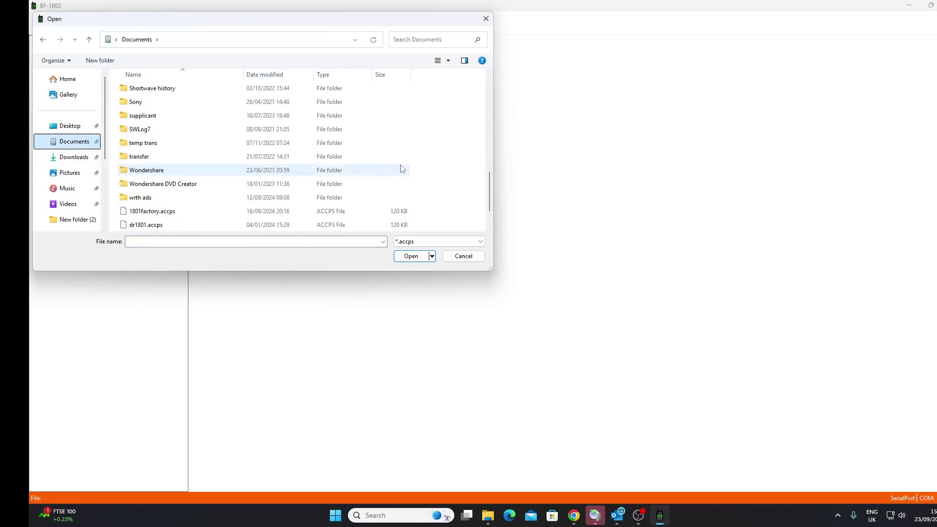
scroll(402, 169, "down", 1)
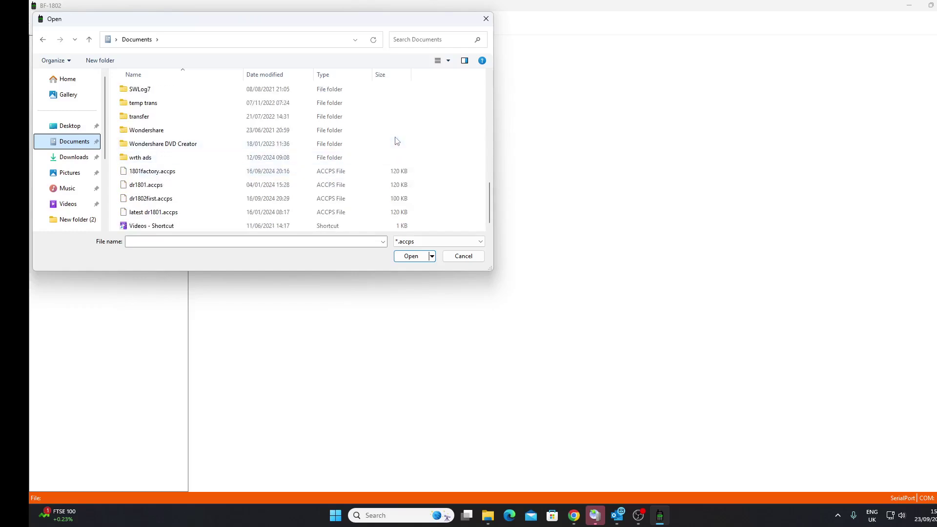
left_click(166, 200)
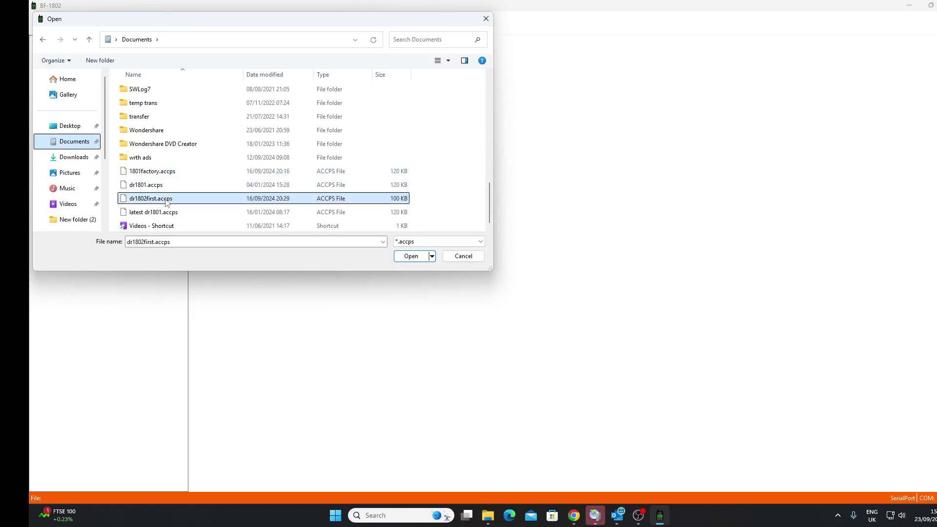
left_click(411, 258)
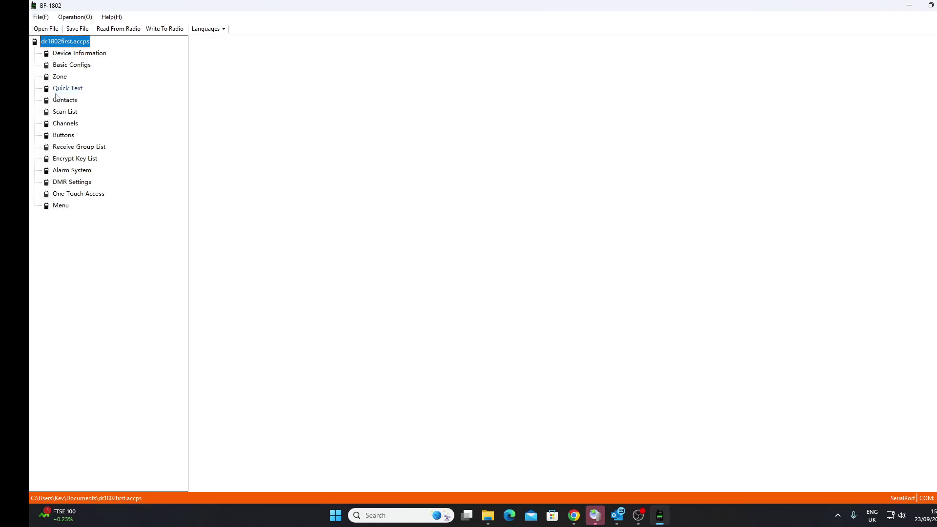
- Review Device Information, then set Tx Timeout in Basic Configs to 120 seconds
left_click(86, 53)
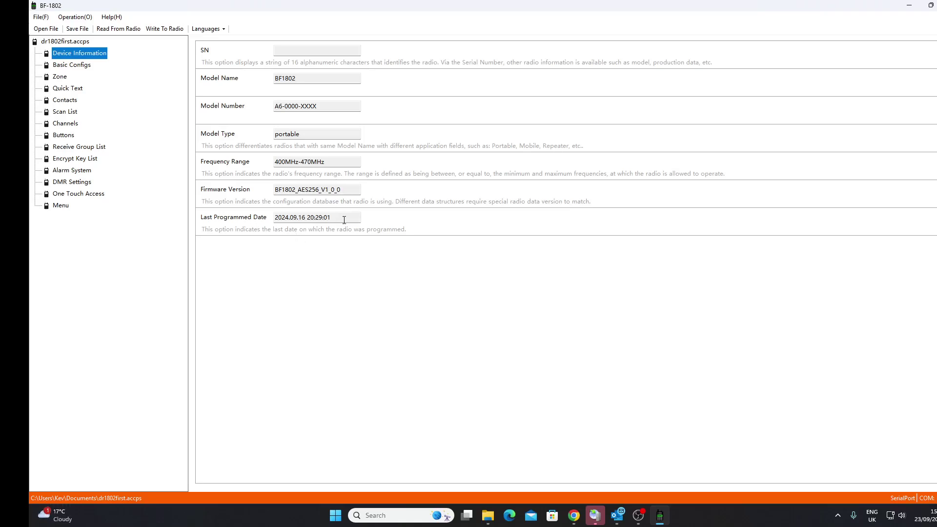
left_click(69, 66)
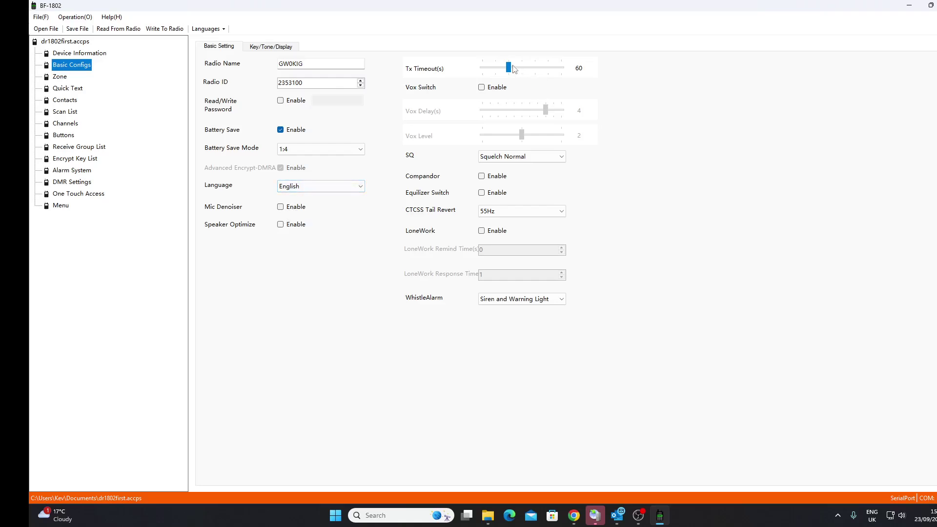
left_click_drag(508, 67, 521, 68)
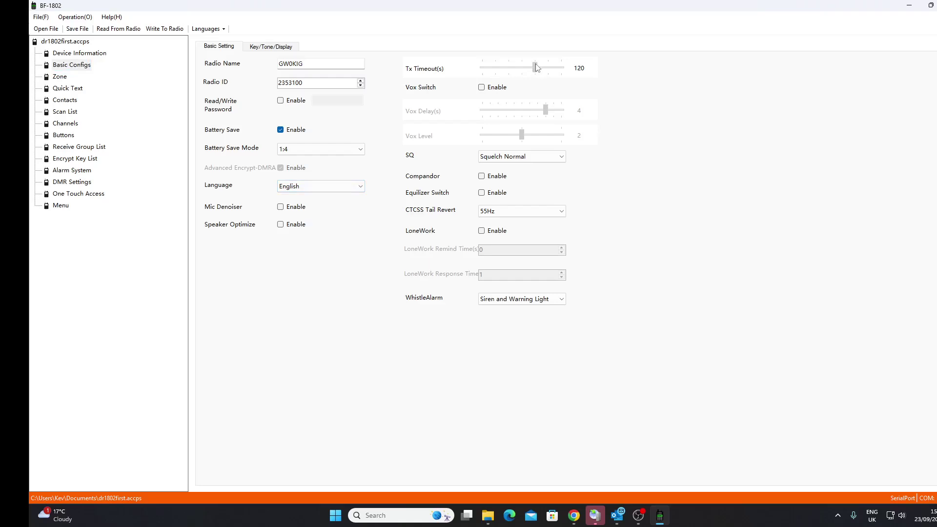
left_click(536, 68)
- Browse the Gateway zone, Quick Text and Contacts, viewing contact 9990's details without changes
left_click(59, 76)
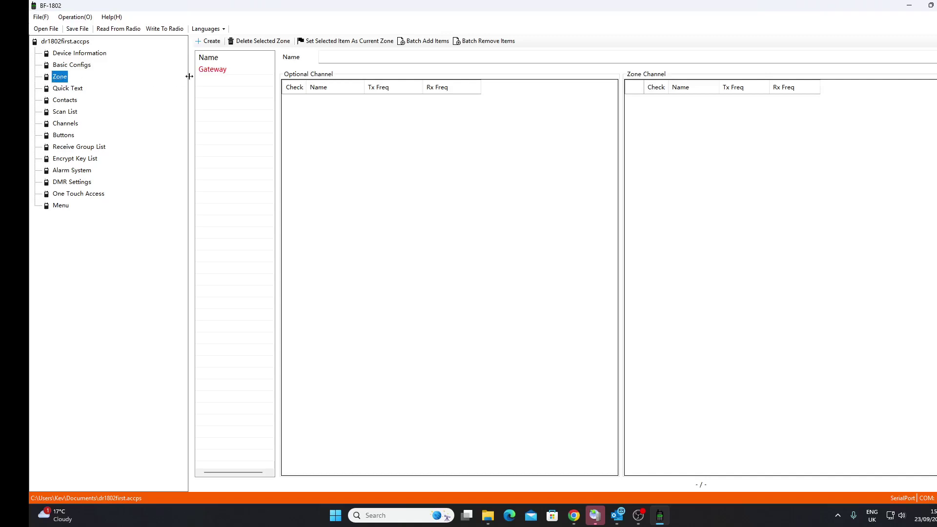
left_click(217, 74)
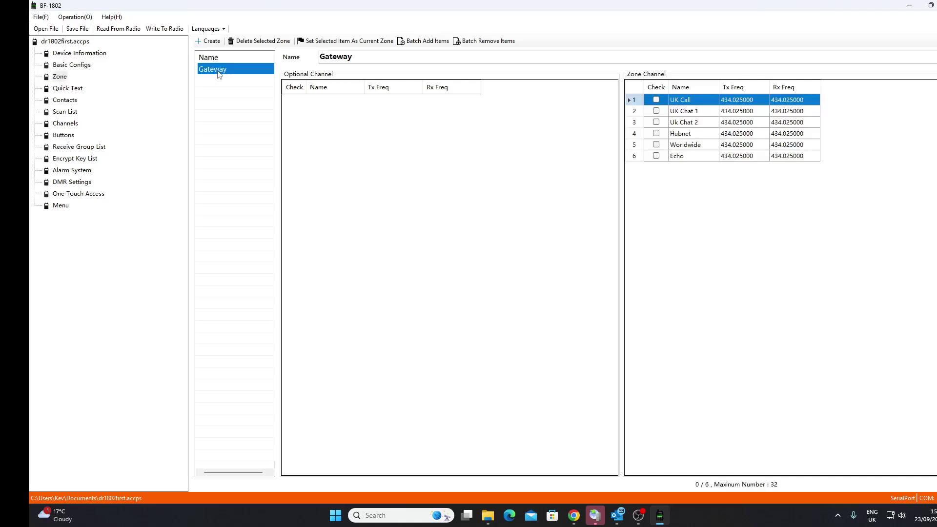
left_click(68, 90)
left_click(66, 101)
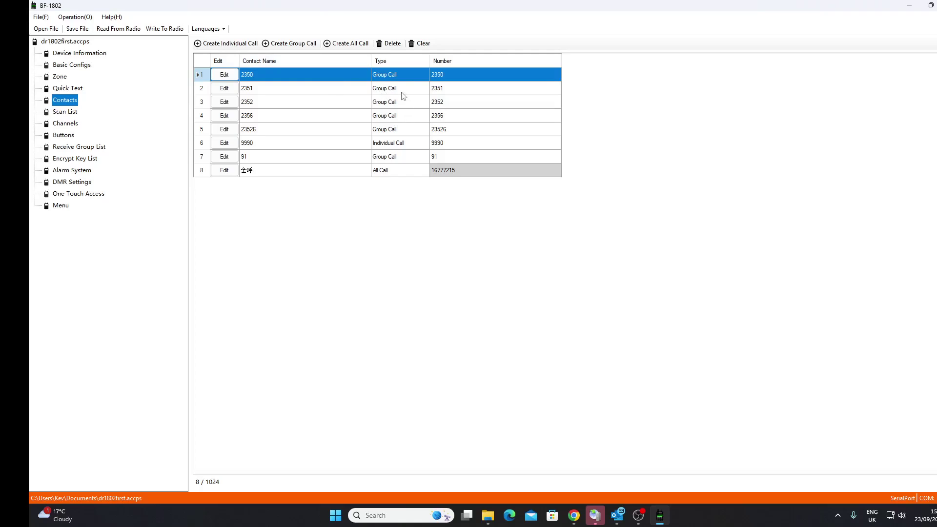
left_click(400, 143)
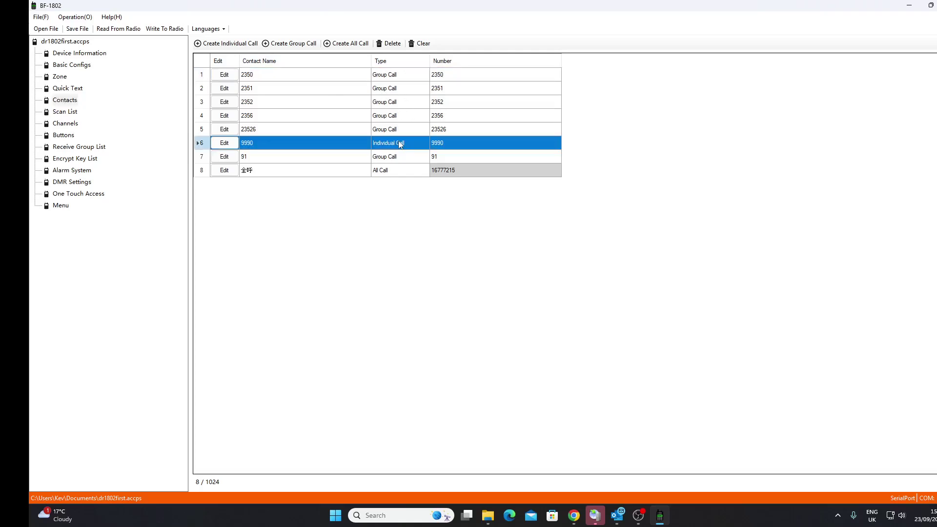
left_click(222, 145)
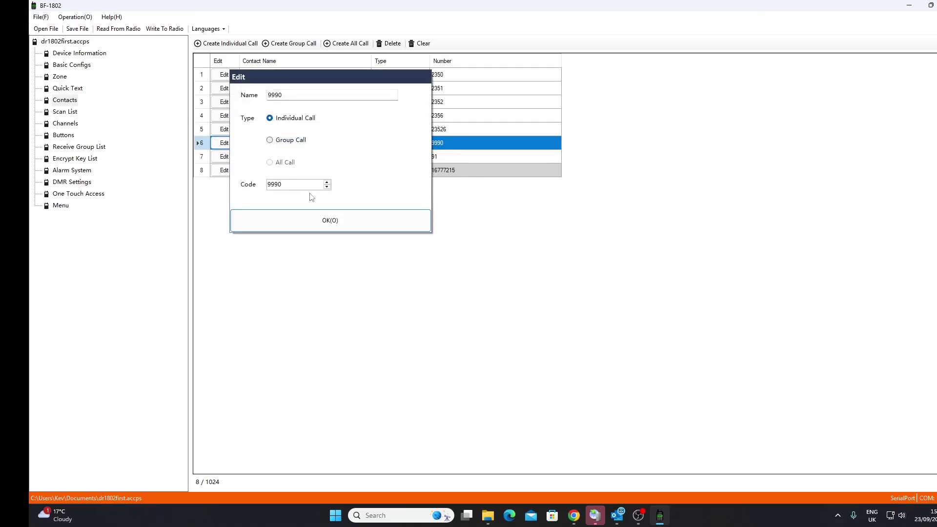
left_click(330, 222)
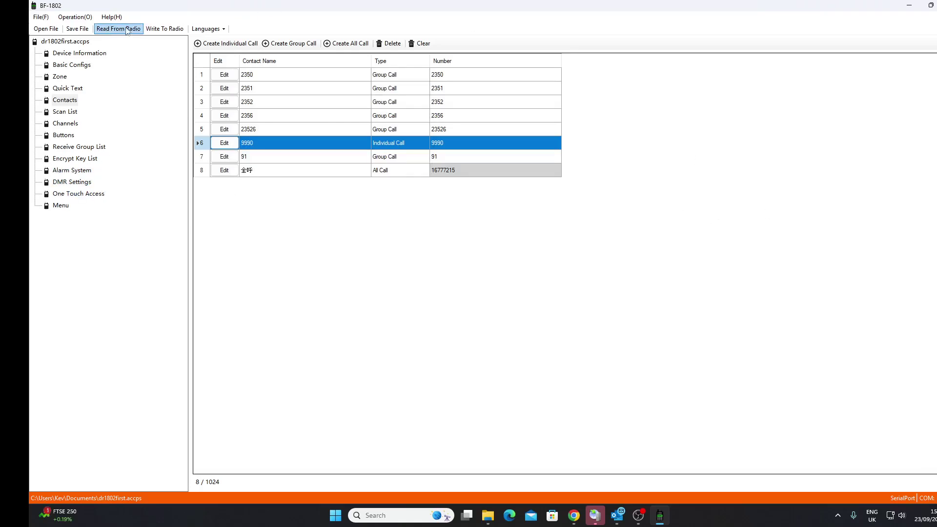
- Write the codeplug to the radio on port COM9, confirming and acknowledging Success
left_click(164, 29)
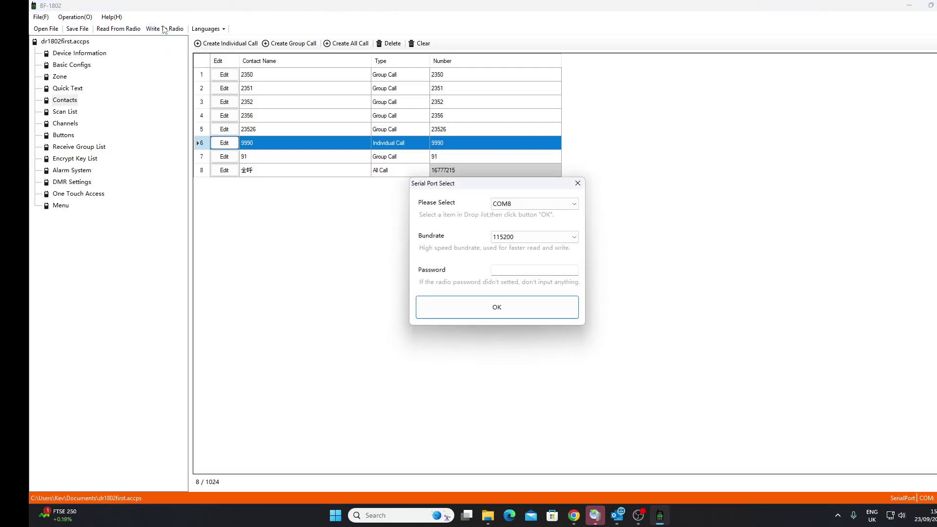
left_click(575, 207)
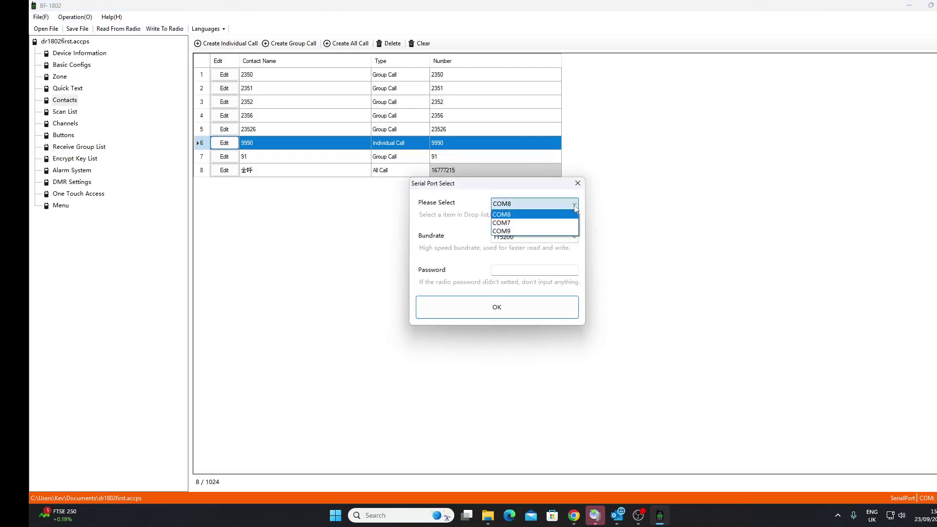
left_click(551, 233)
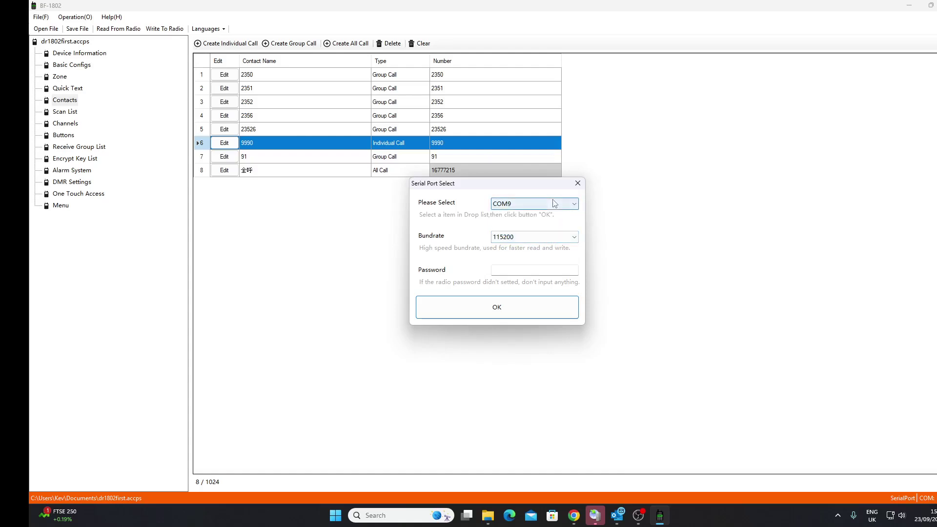
left_click(497, 307)
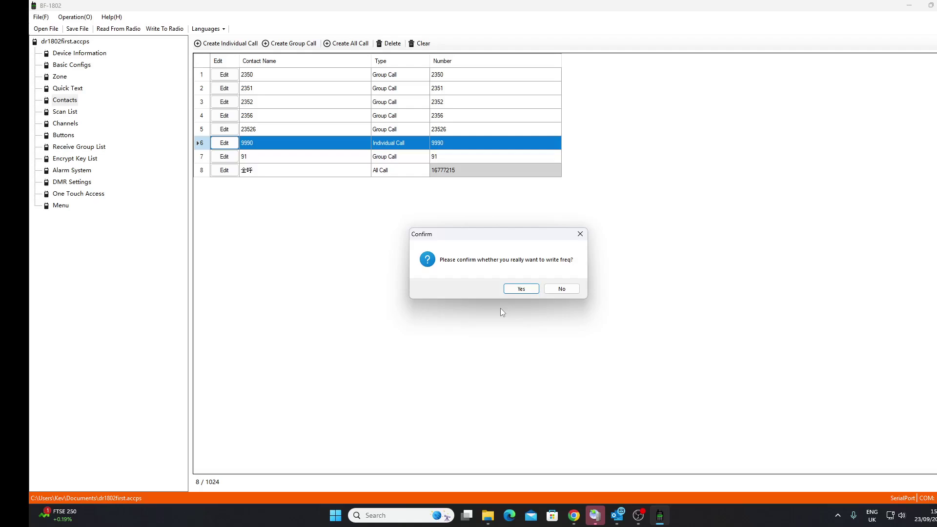
left_click(522, 289)
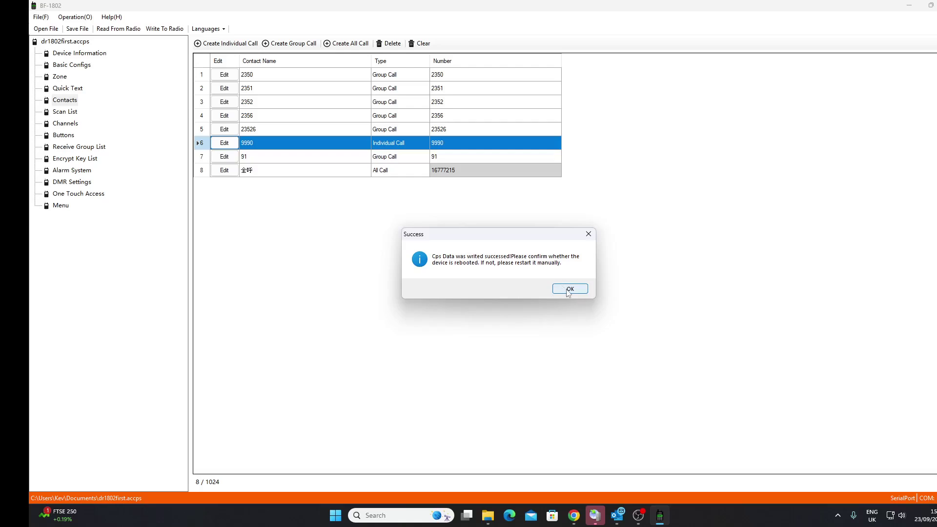
left_click(569, 290)
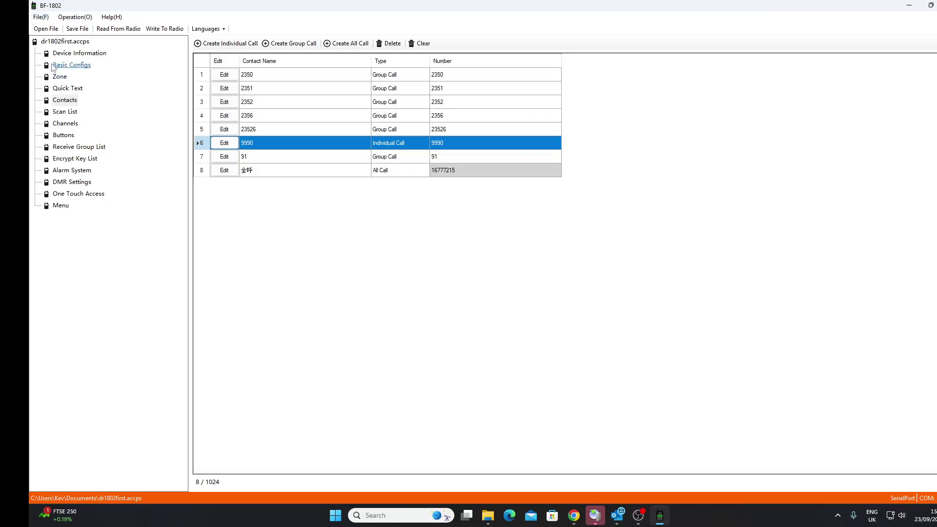
left_click(63, 125)
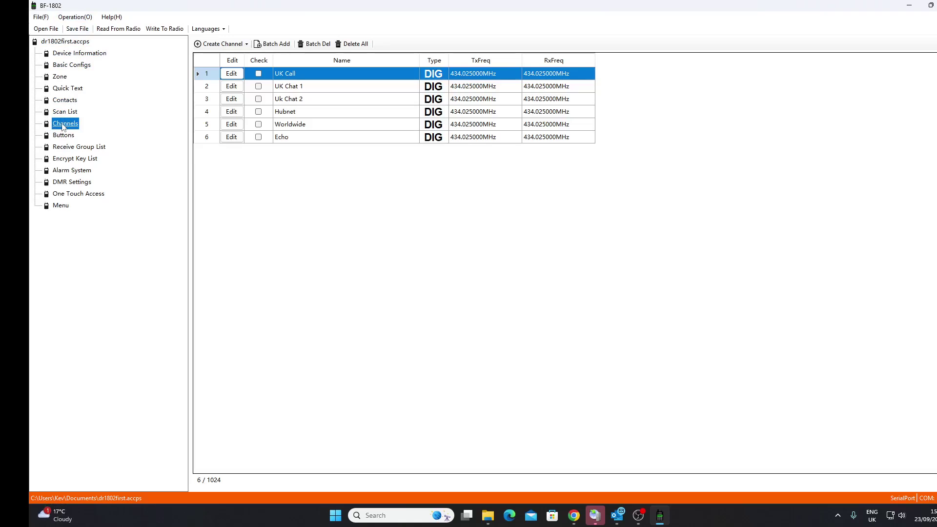
- Create a new Channel 7 from the Create Channel dropdown and open it for editing
left_click(206, 46)
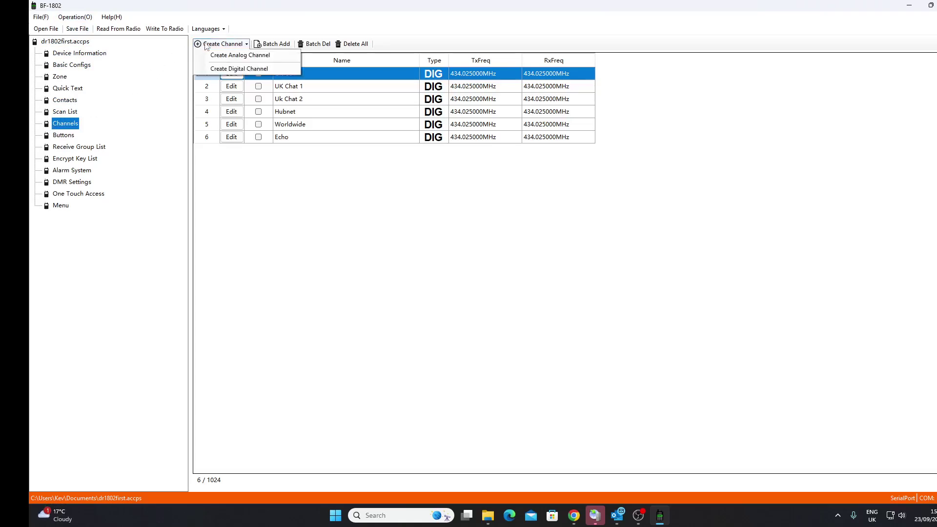
left_click(229, 68)
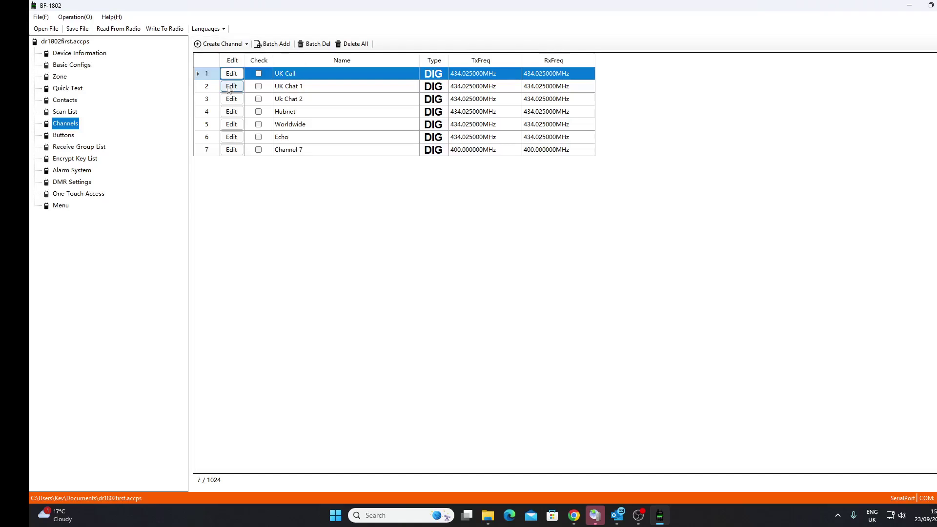
left_click(232, 150)
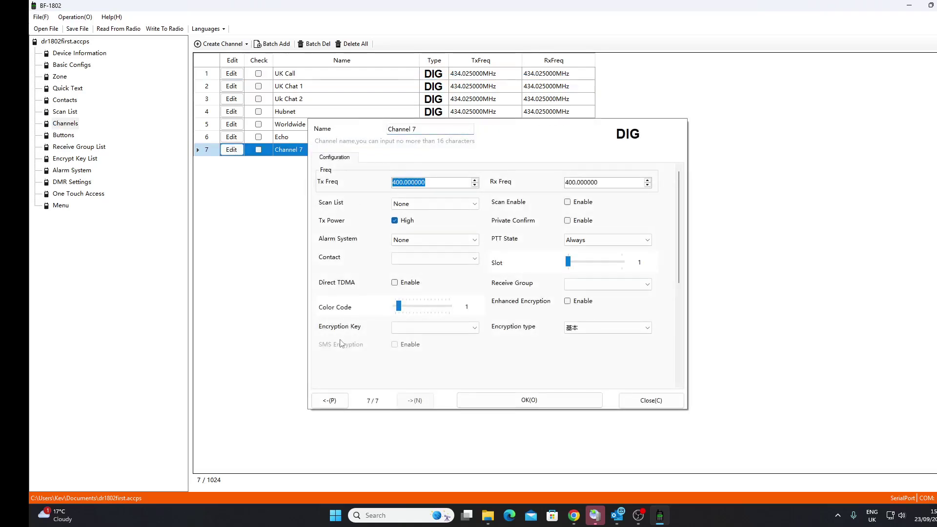
- Set Channel 7's transmit and receive frequency to 439.3 MHz and switch off high power
type("439.3")
key("Tab")
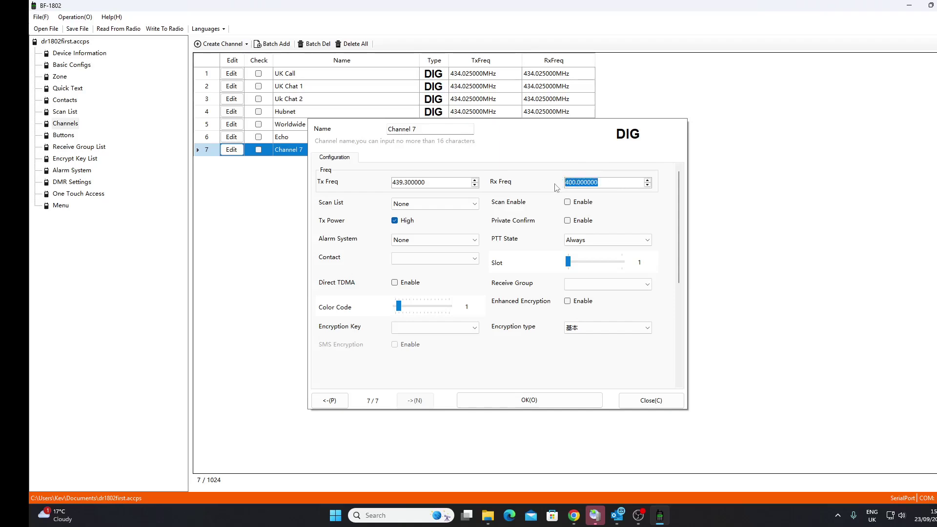
type("439.3")
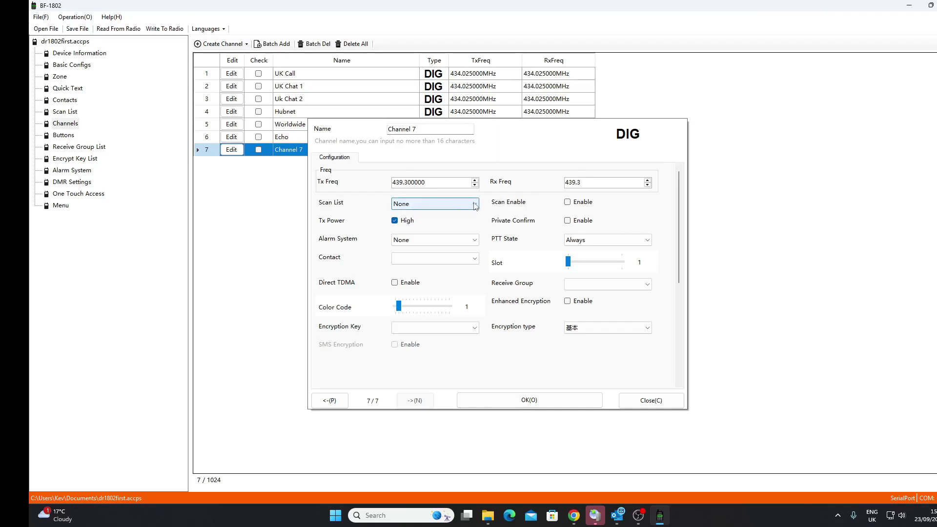
left_click(396, 221)
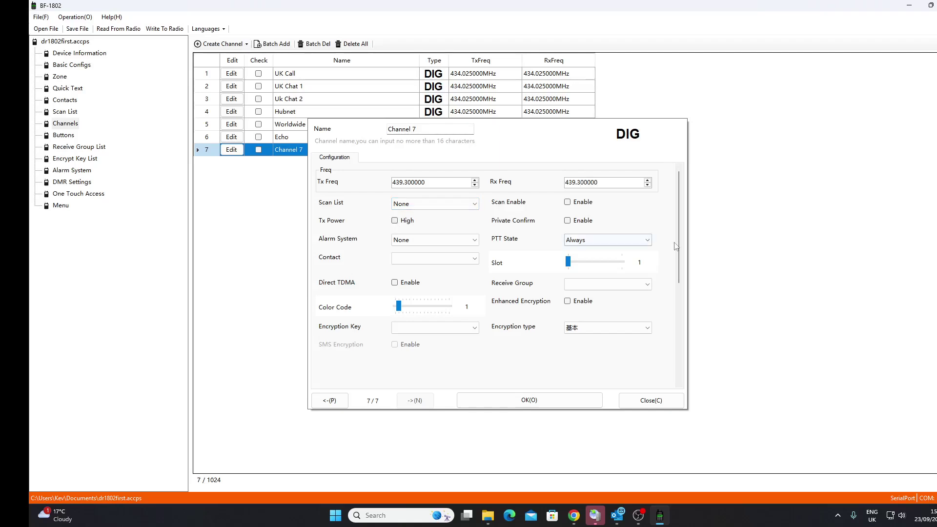
- Keep PTT State at Always, set time slot 2 and assign contact 2350,2350
left_click(644, 242)
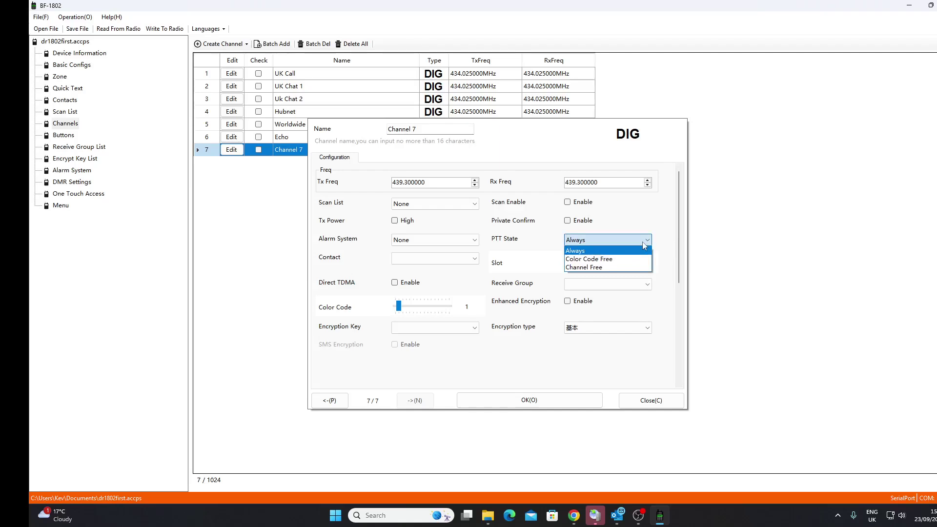
left_click(644, 244)
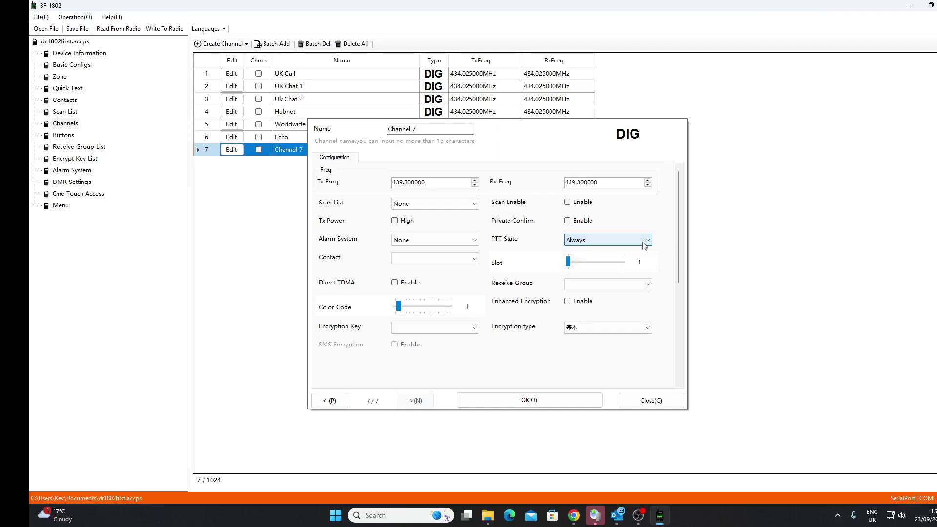
left_click(613, 263)
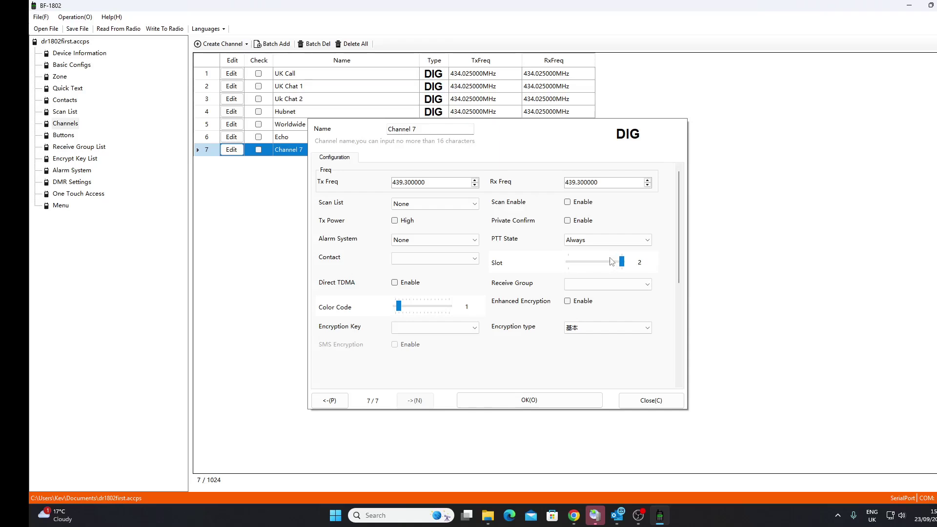
left_click(475, 260)
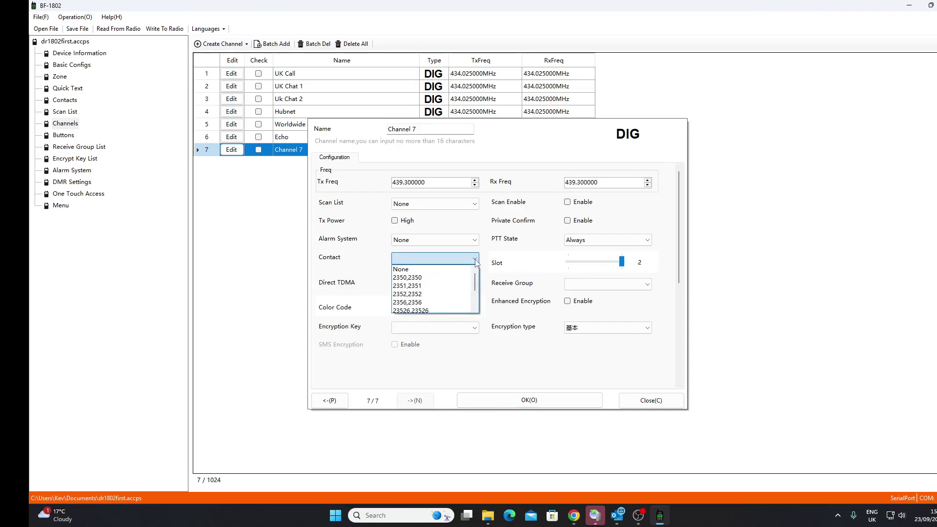
left_click(441, 277)
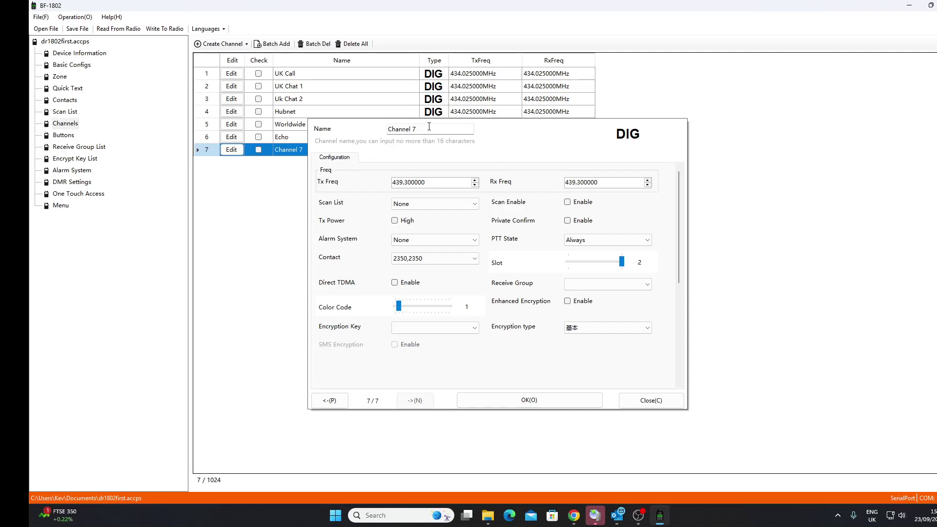
- Rename the channel to Uk Call, adjust its color code, leave encryption blank, and save
left_click_drag(430, 130, 375, 131)
type("Uk Call")
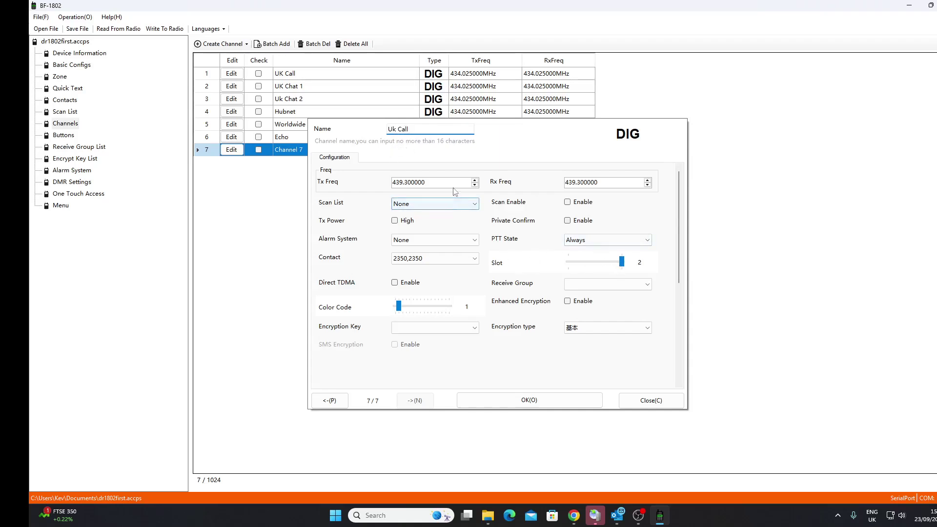
scroll(439, 219, "down", 1)
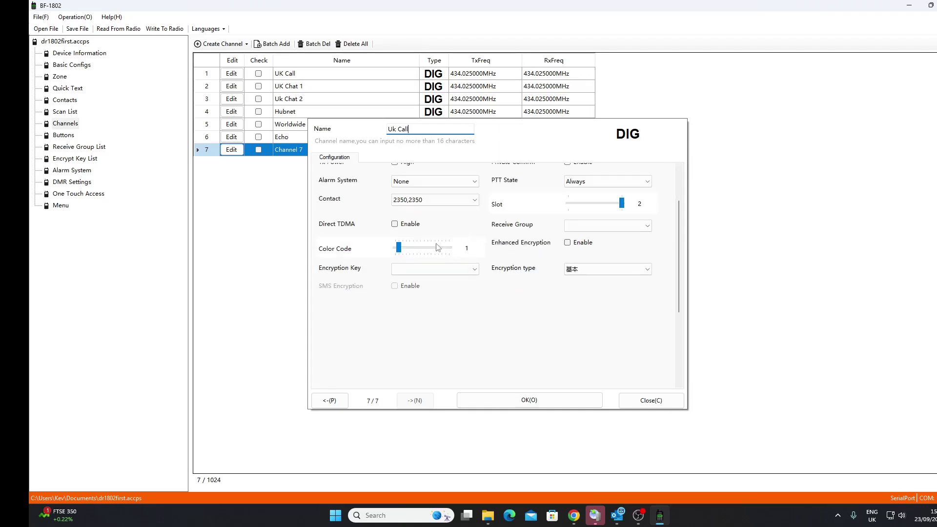
scroll(436, 248, "down", 1)
left_click_drag(410, 248, 401, 250)
scroll(560, 311, "up", 1)
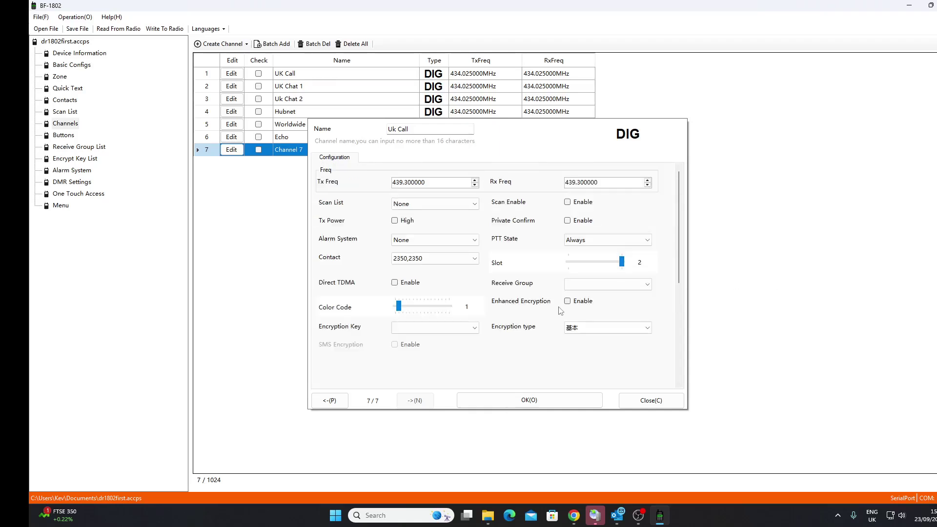
left_click(475, 328)
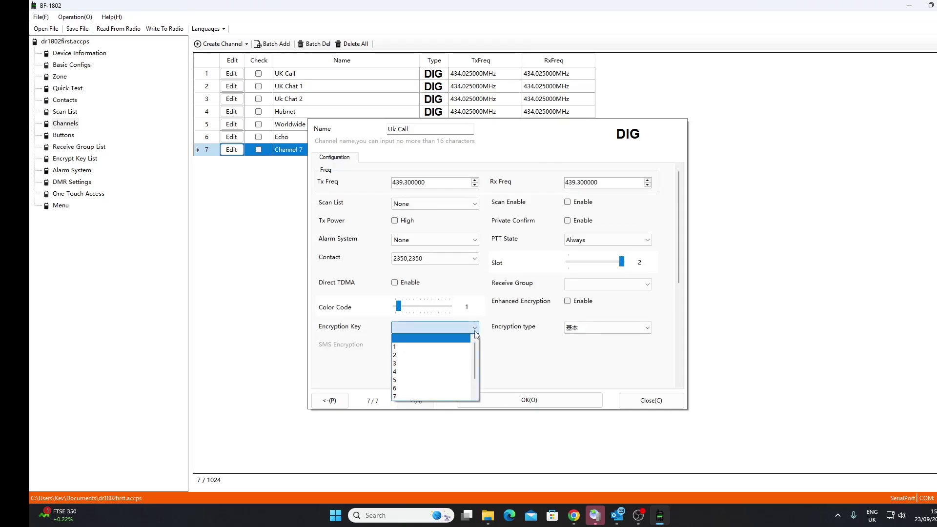
left_click(474, 329)
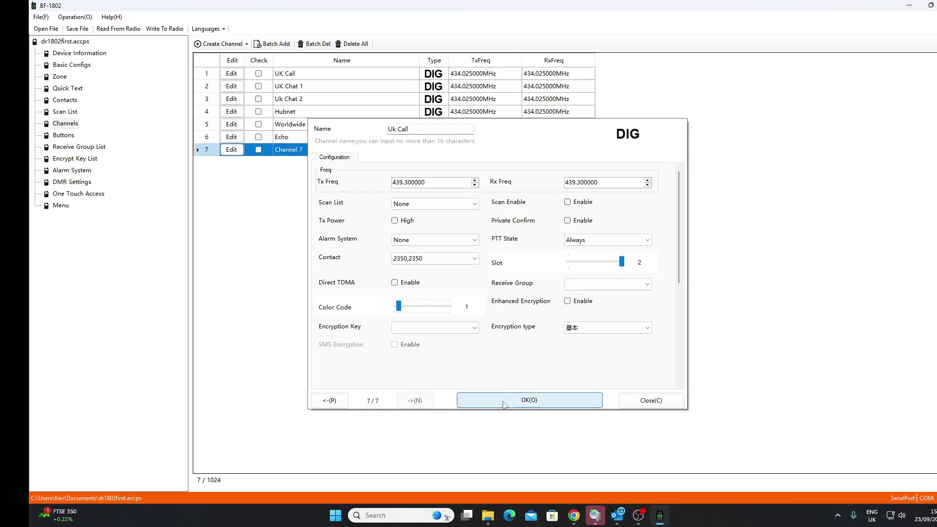
left_click(545, 404)
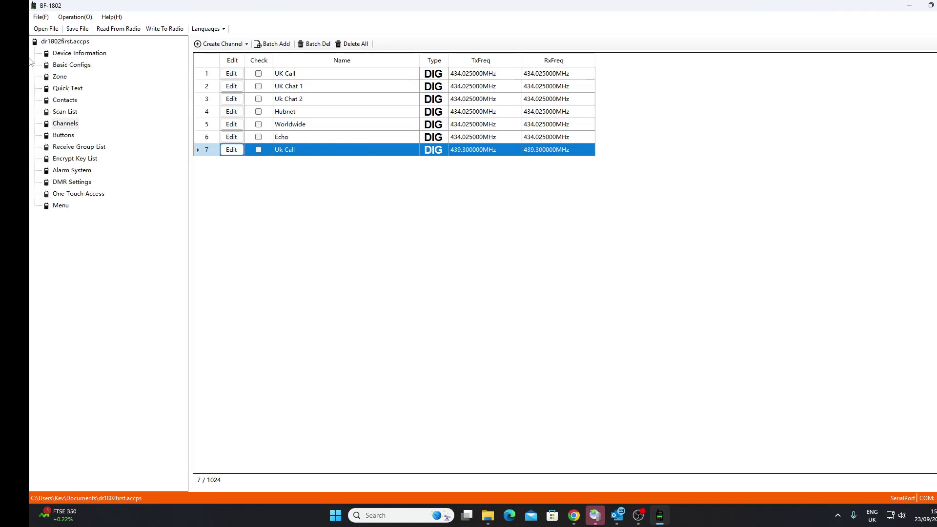
- On the Zone page, review the Gateway zone and create a new Zone 1
left_click(61, 78)
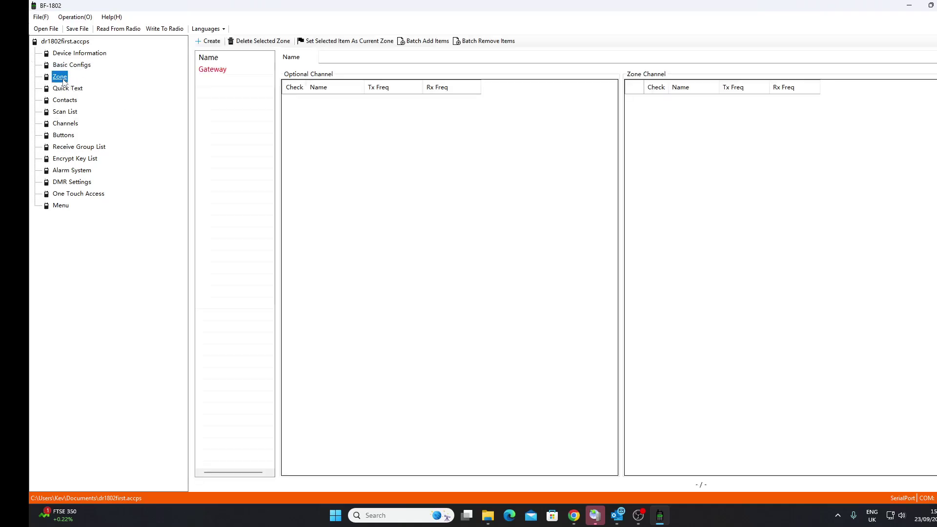
left_click(212, 71)
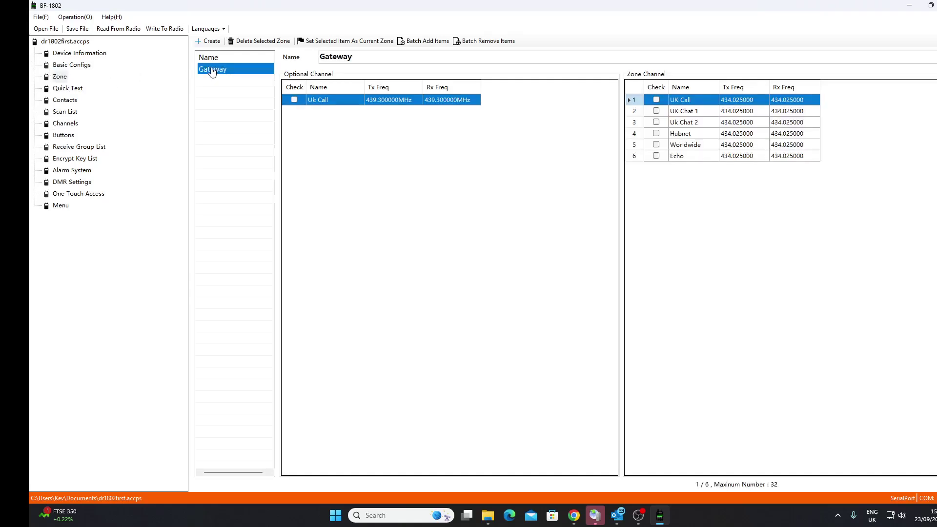
left_click(214, 79)
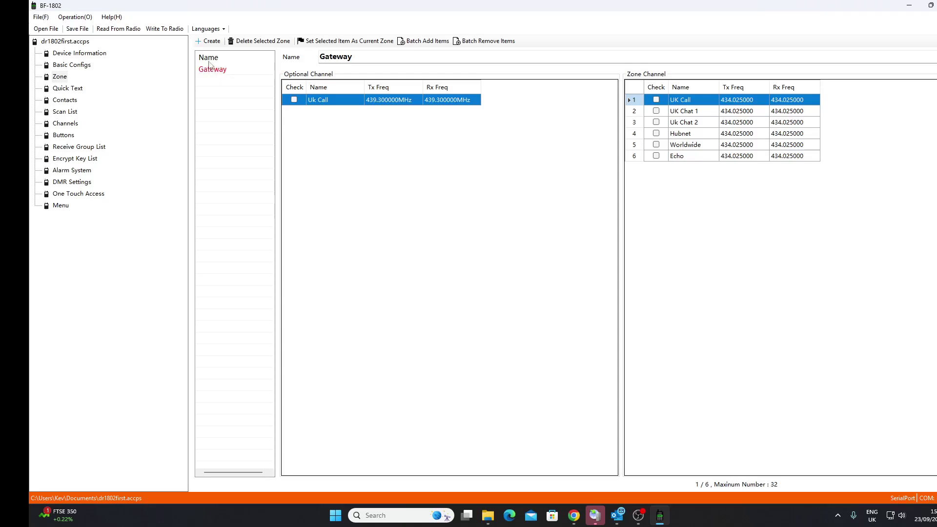
left_click(206, 43)
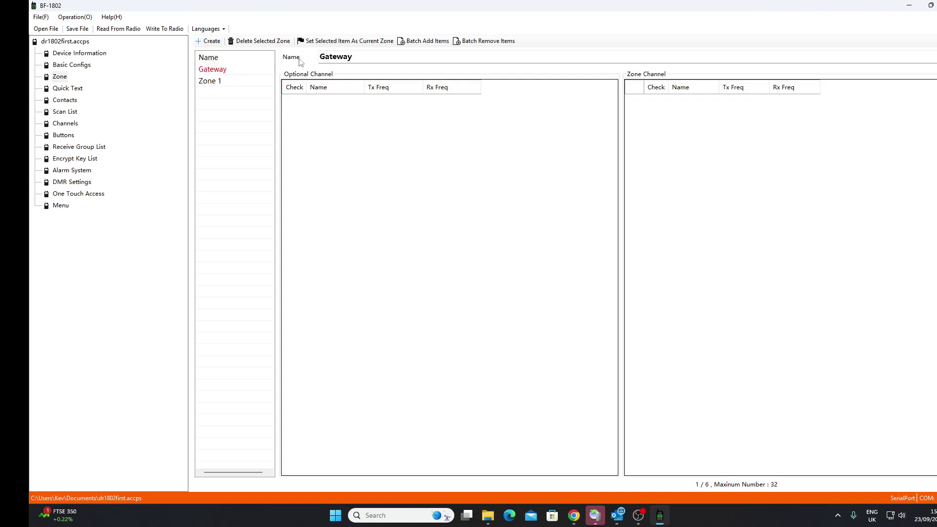
- Rename Zone 1 to Hotspot
left_click(221, 81)
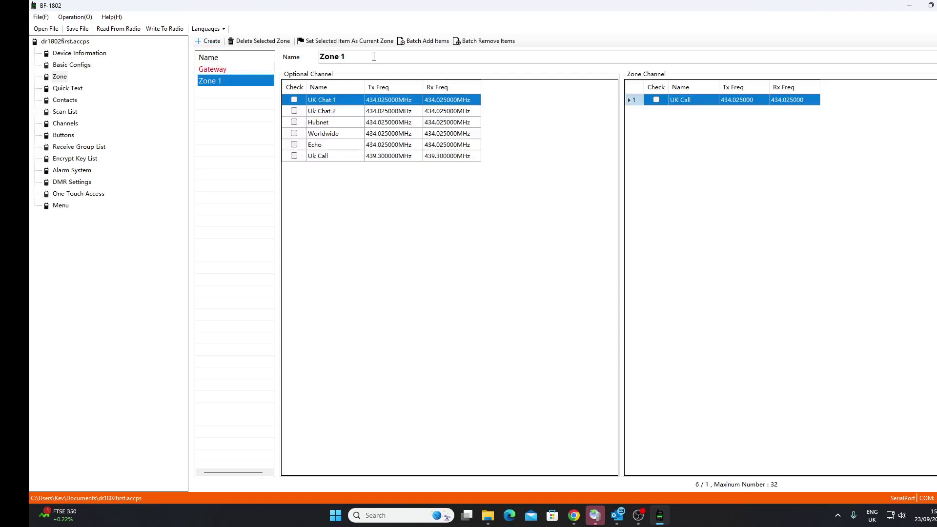
left_click_drag(373, 56, 305, 58)
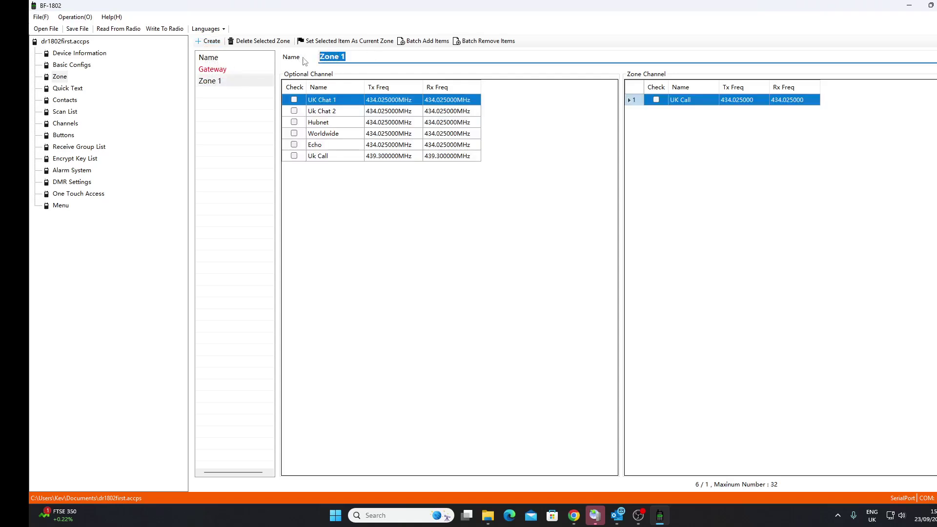
type("Hotspot")
left_click(383, 240)
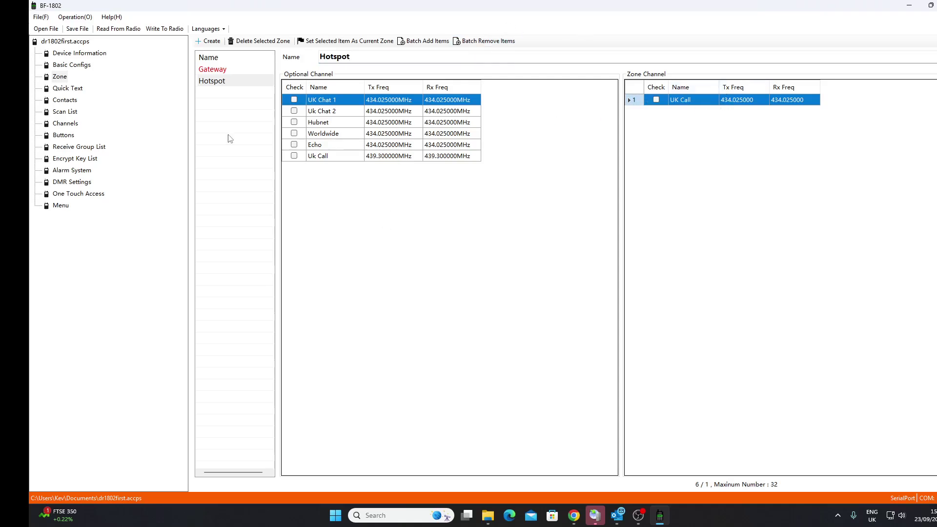
- Add the 439.3 Uk Call channel to Hotspot and remove the 434.025 UK Call from it
left_click(294, 156)
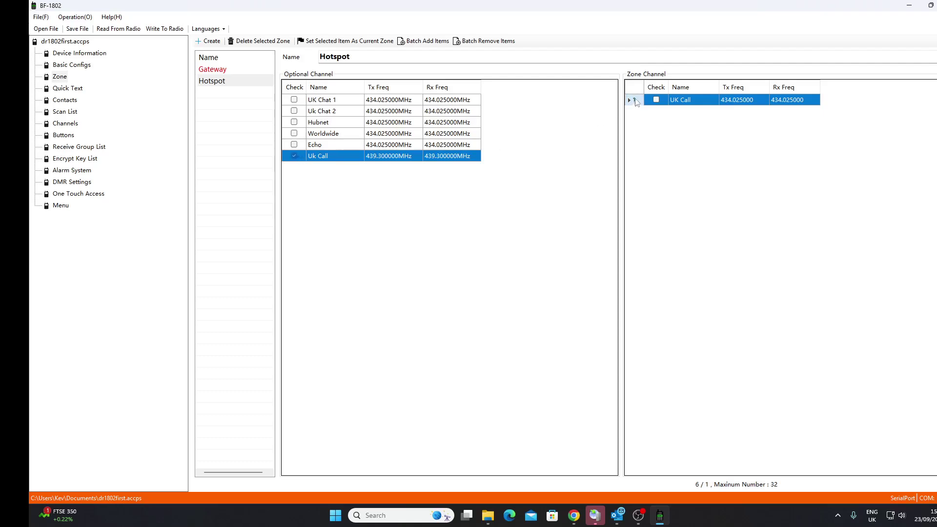
right_click(371, 161)
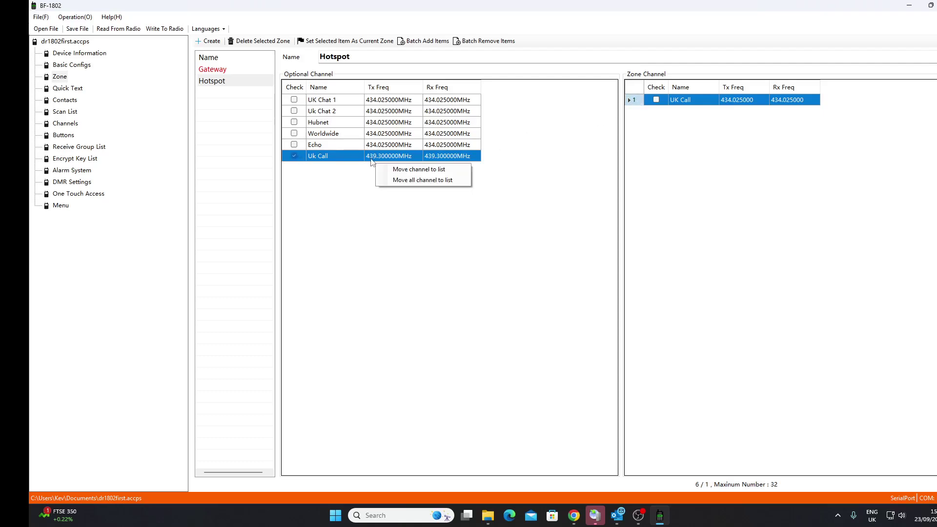
left_click(405, 170)
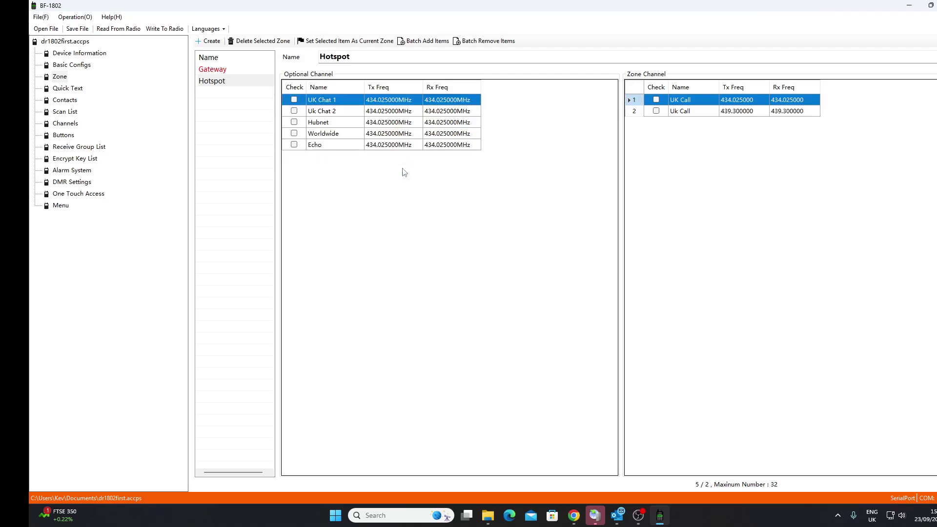
right_click(656, 102)
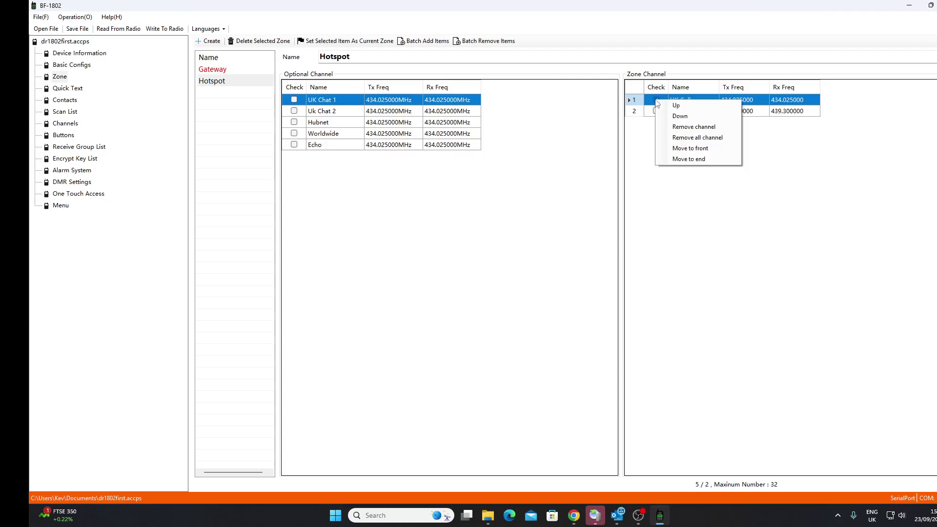
left_click(682, 128)
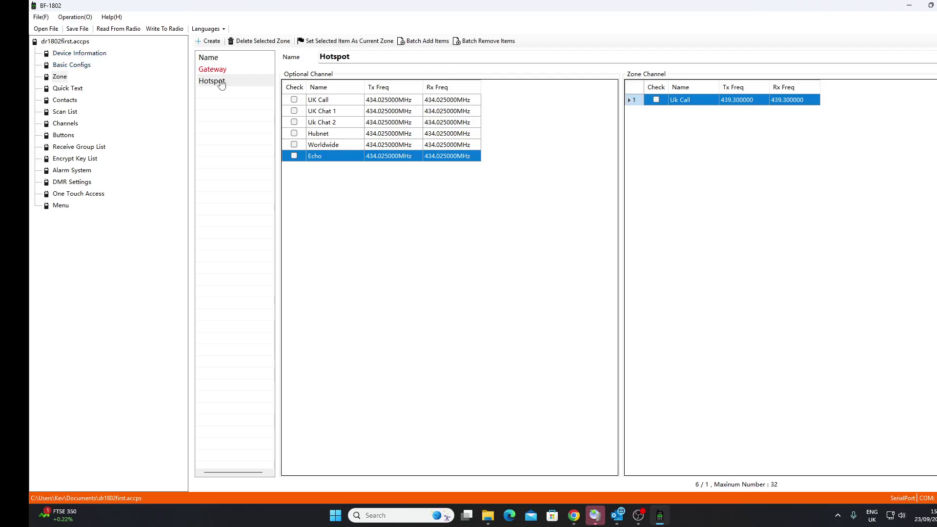
- Compare the channel lists of the Gateway and Hotspot zones
left_click(216, 72)
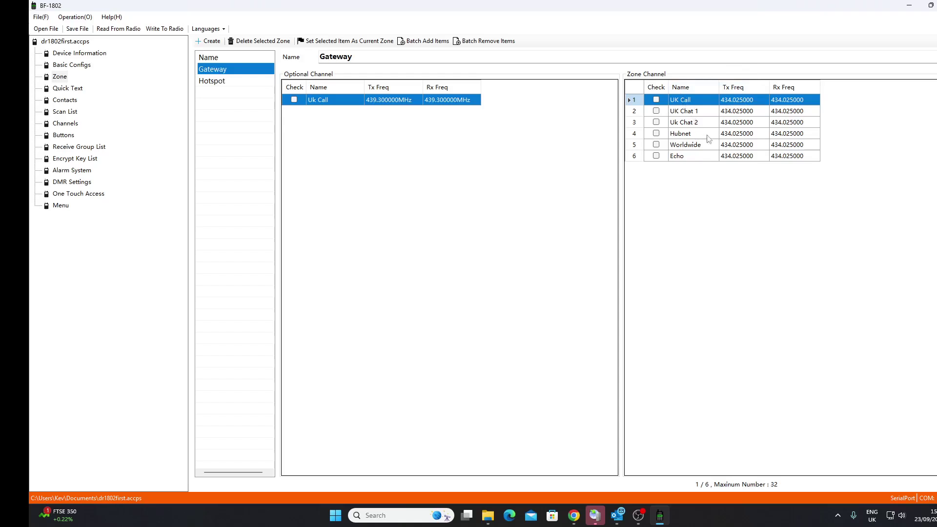
left_click(213, 81)
left_click(212, 71)
left_click(211, 81)
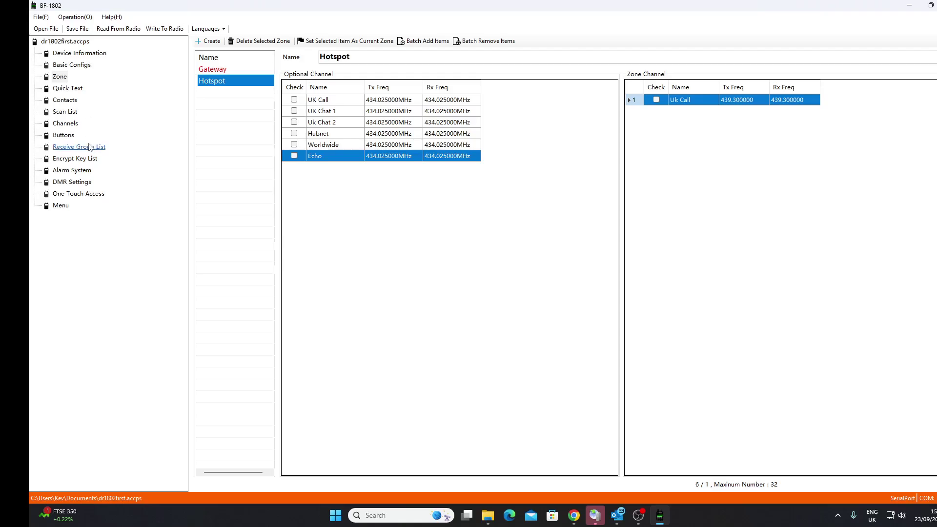
- Check receive group 1's talkgroups, then assign receive group 1 to channel 7 Uk Call and save
left_click(79, 147)
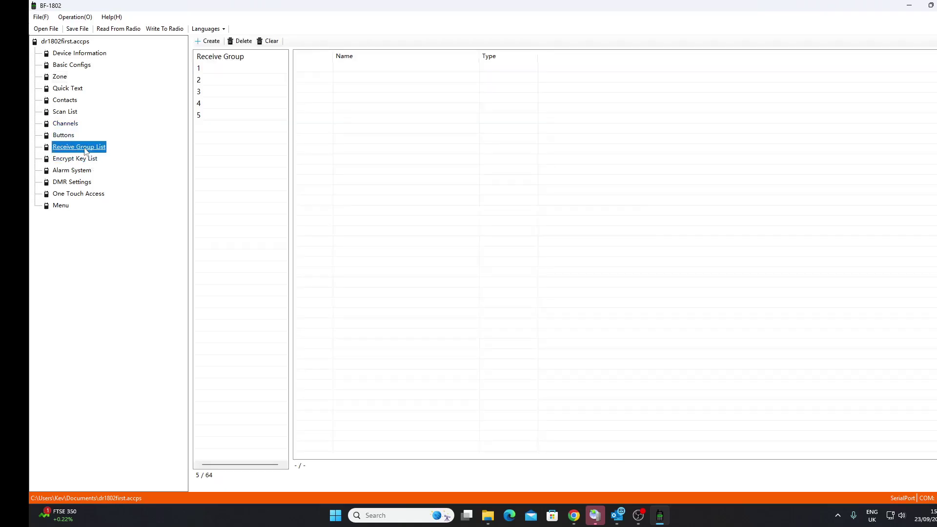
left_click(218, 71)
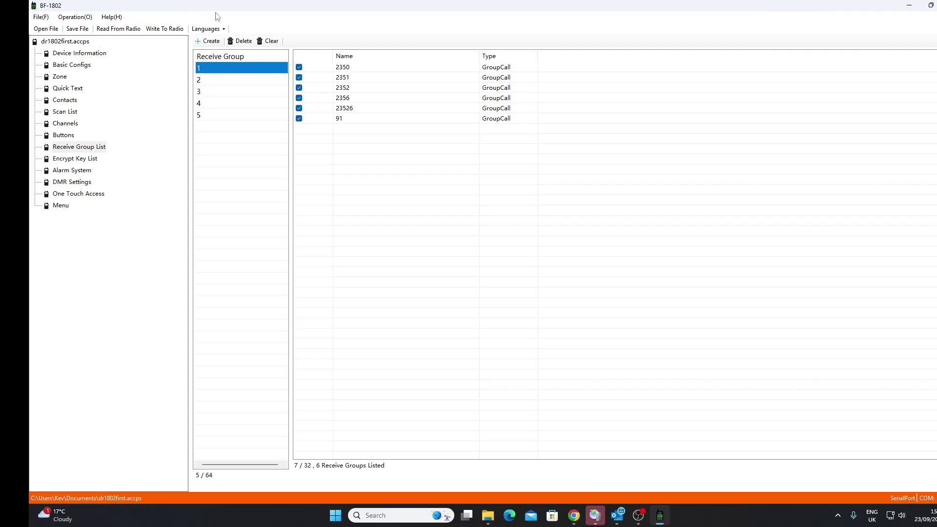
left_click(72, 125)
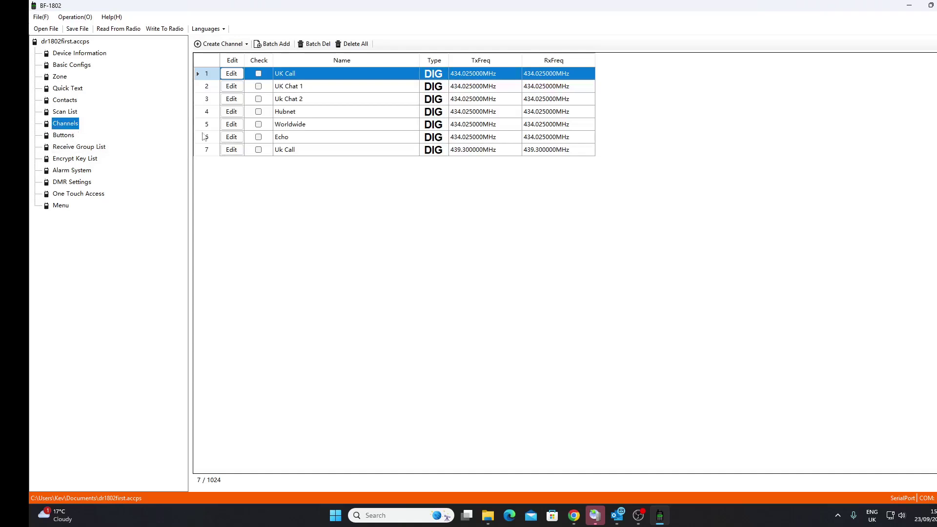
left_click(345, 152)
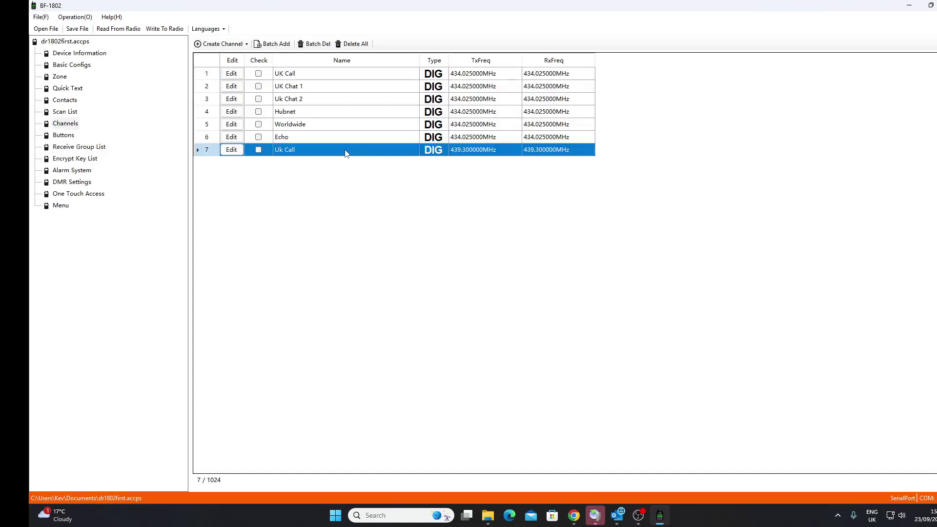
left_click(230, 151)
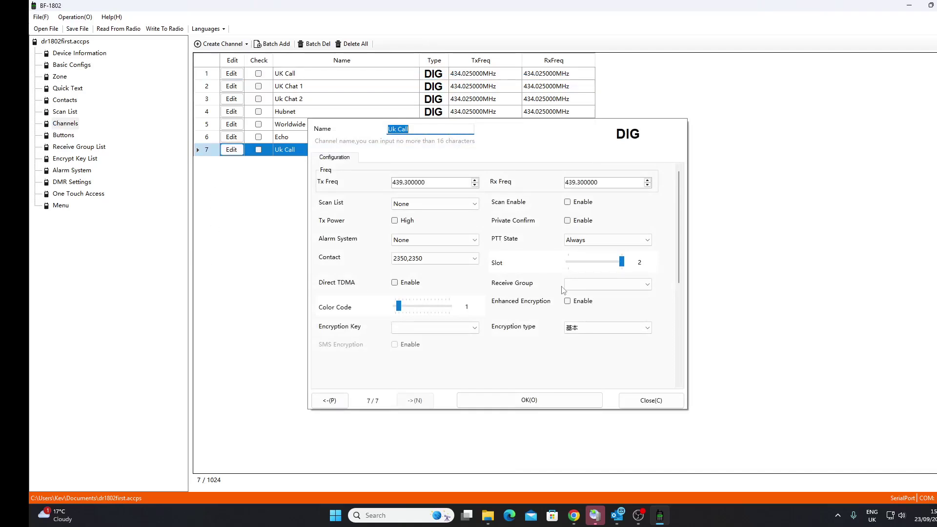
left_click(648, 287)
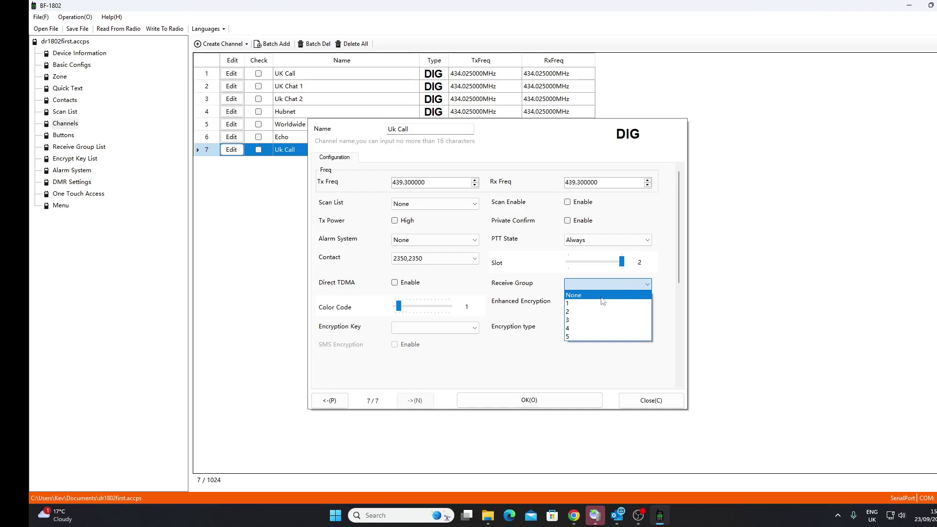
left_click(600, 305)
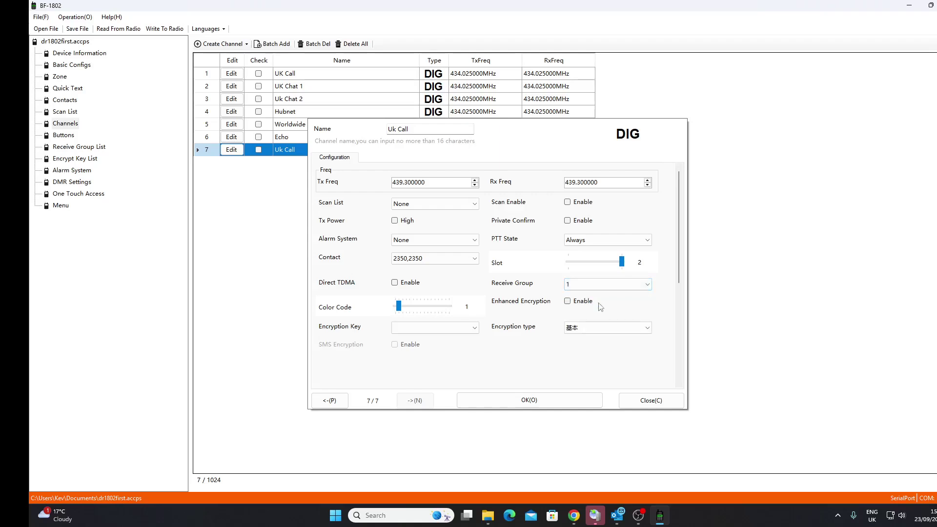
left_click(527, 404)
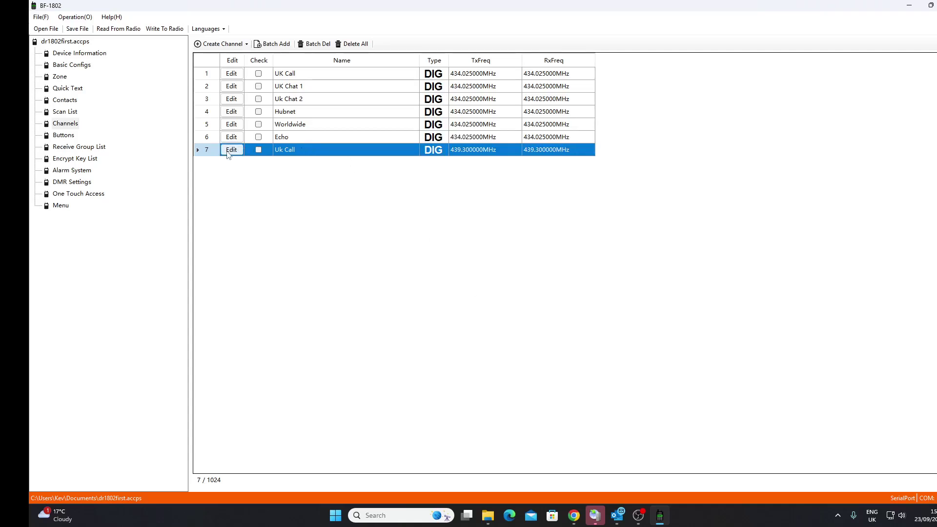
- Create a new analog channel, Channel 8, and open its settings
left_click(222, 44)
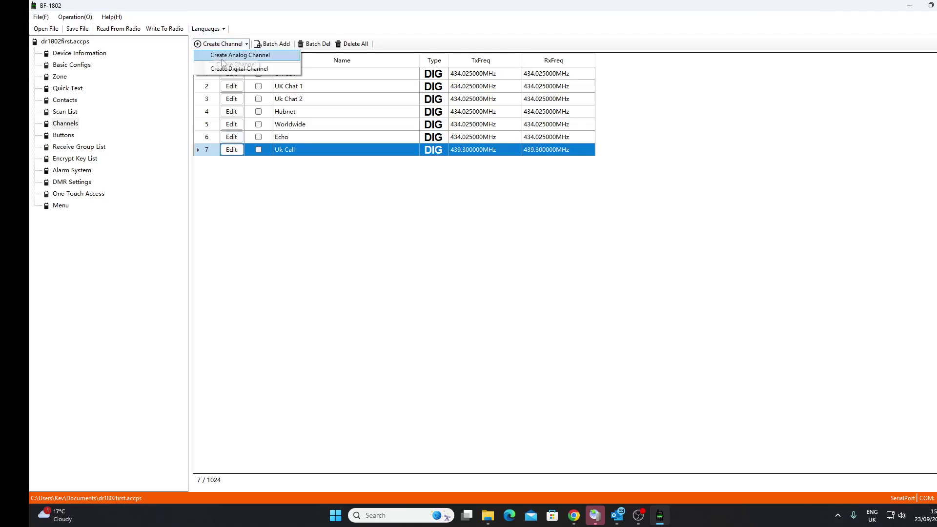
left_click(222, 55)
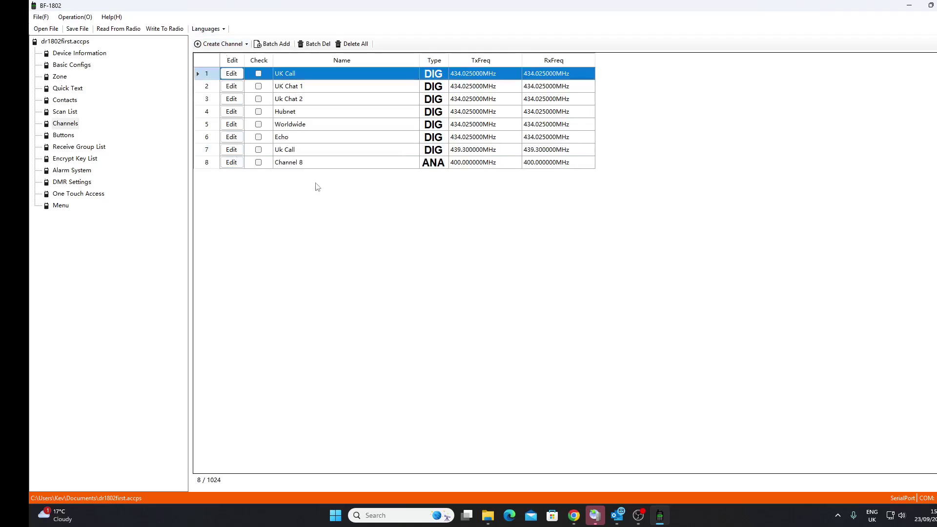
left_click(300, 163)
left_click(231, 163)
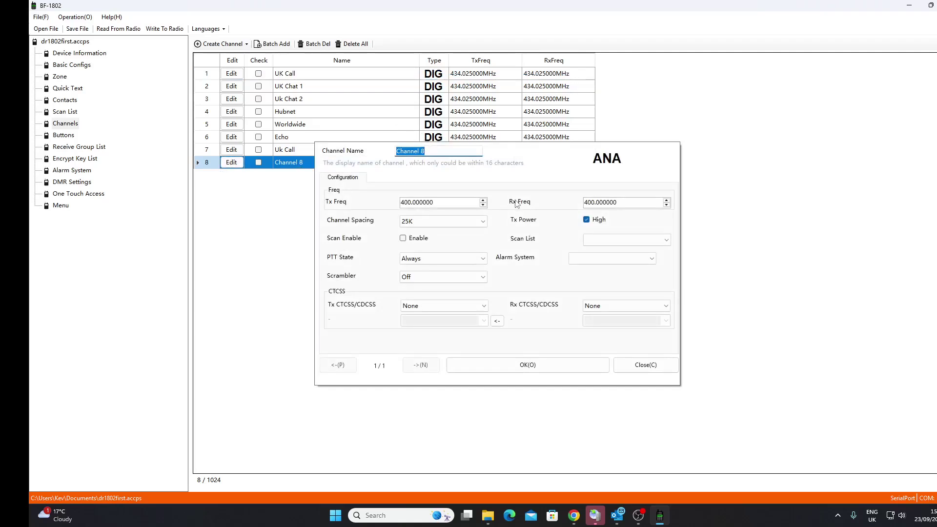
- Try Channel 8's name, 25K spacing and high power off, then close without keeping changes
type("Echo")
key("Tab")
left_click(451, 222)
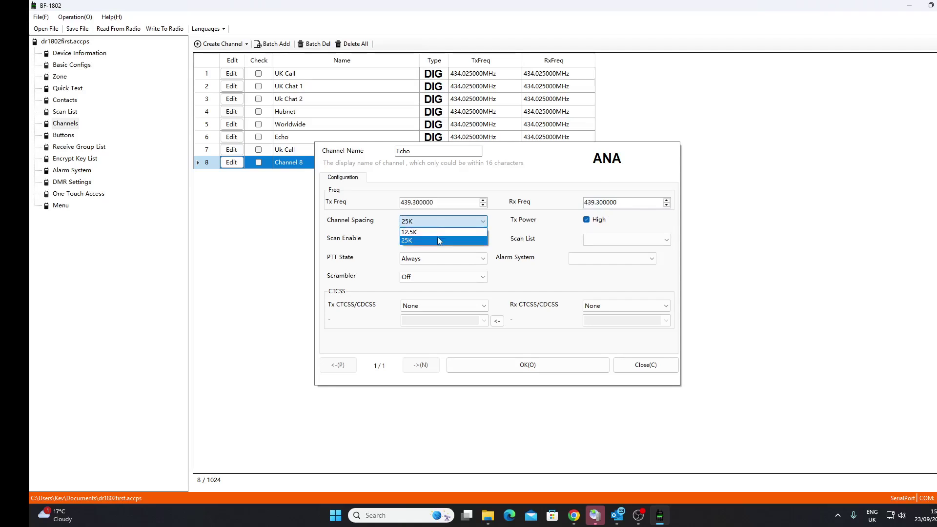
left_click(438, 239)
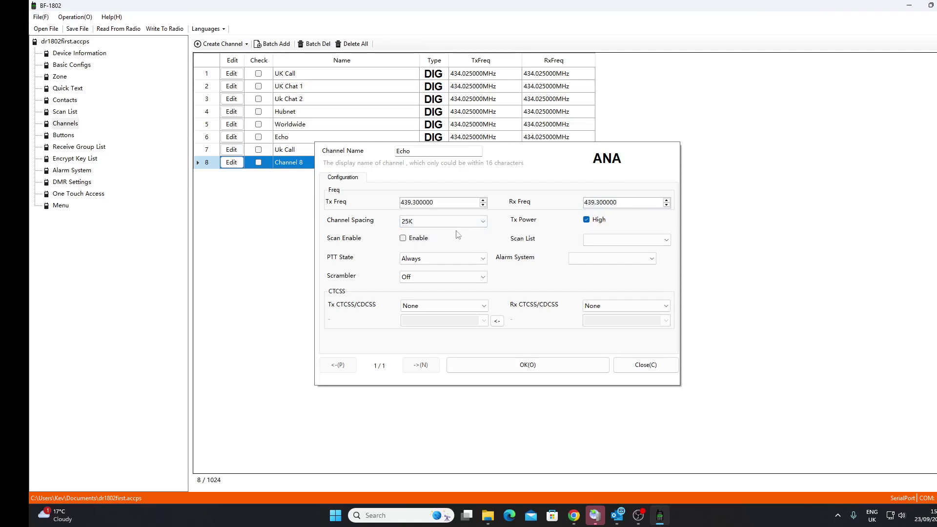
left_click(586, 220)
left_click(645, 365)
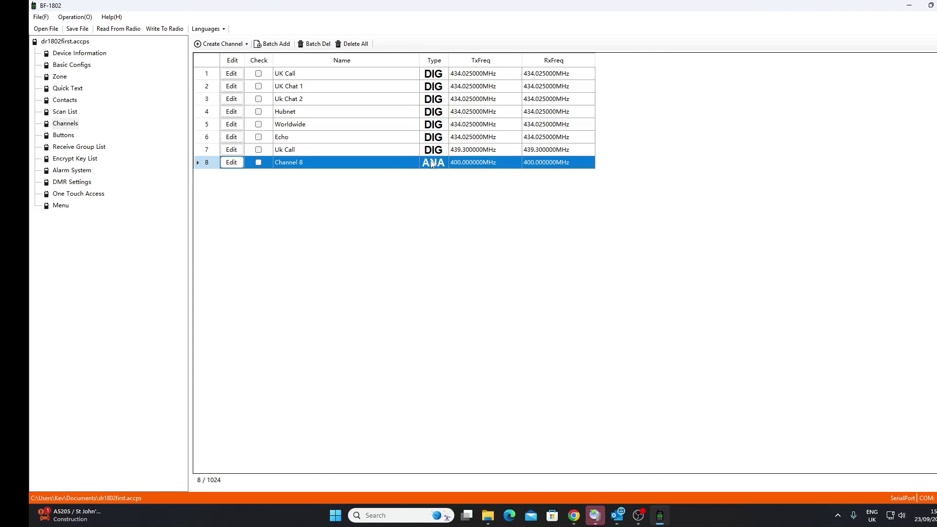
left_click(222, 44)
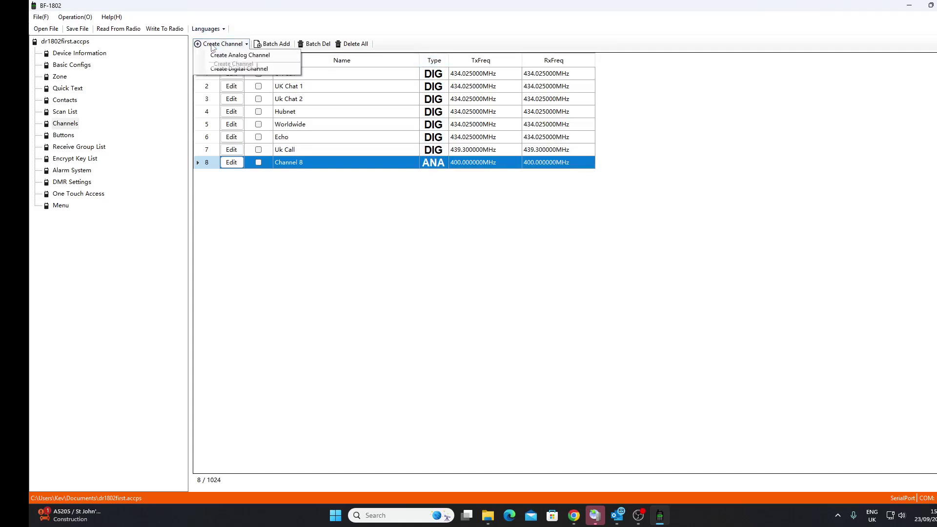
- Create digital Channel 9 and set its transmit and receive frequencies to 439.300000 MHz
left_click(247, 68)
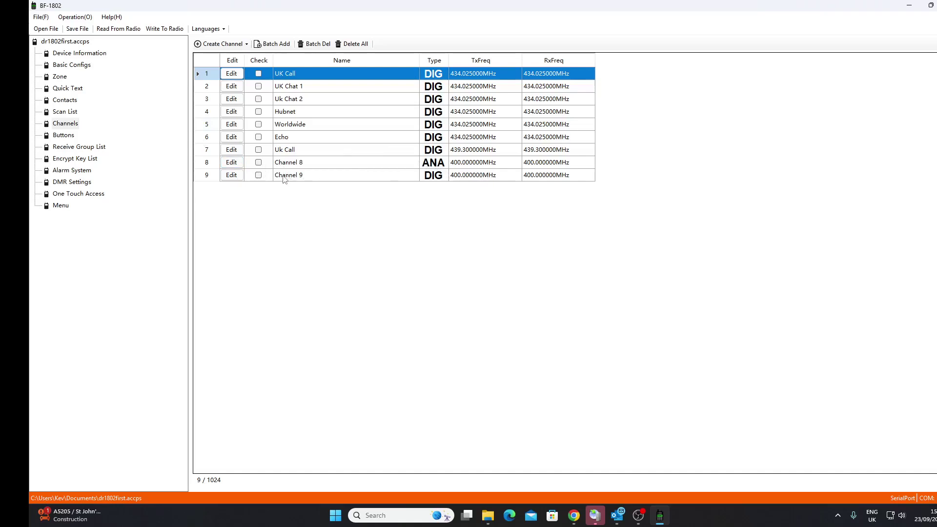
left_click(233, 178)
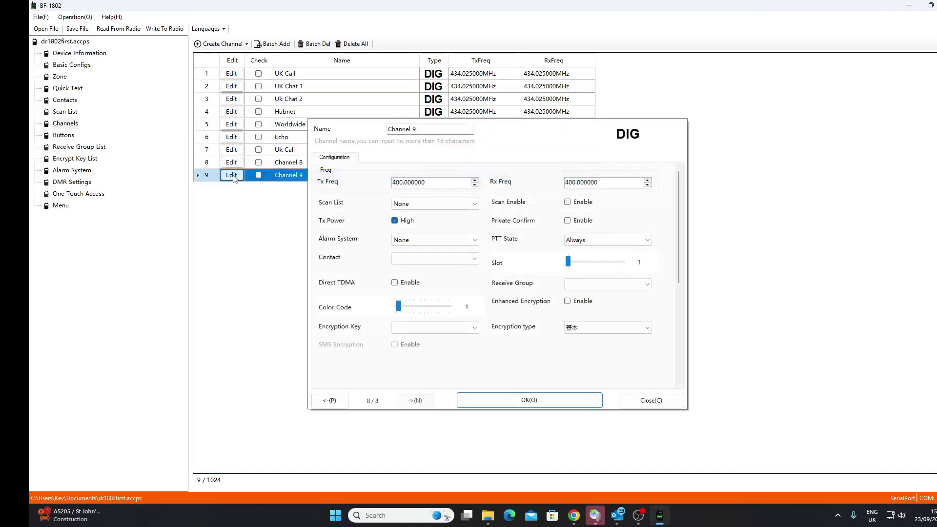
left_click_drag(427, 181, 363, 178)
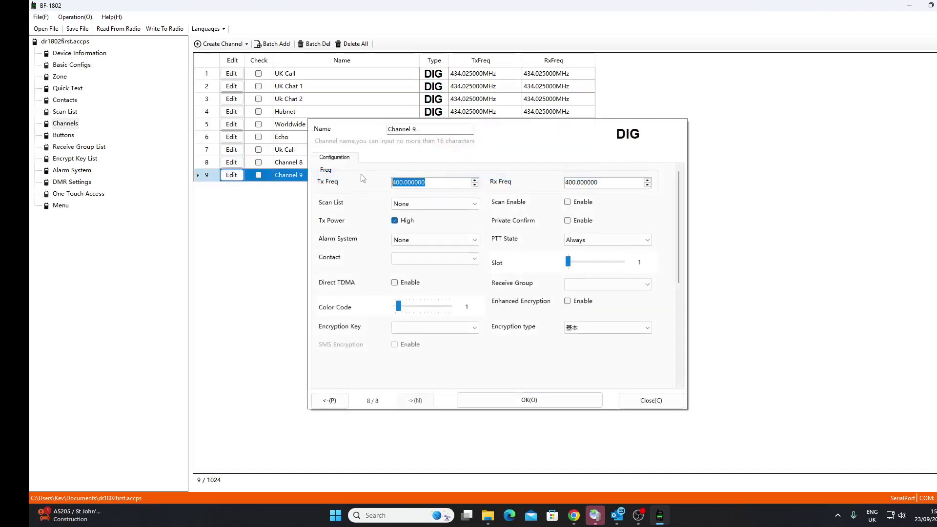
type("423")
double_click(623, 182)
type("439.3")
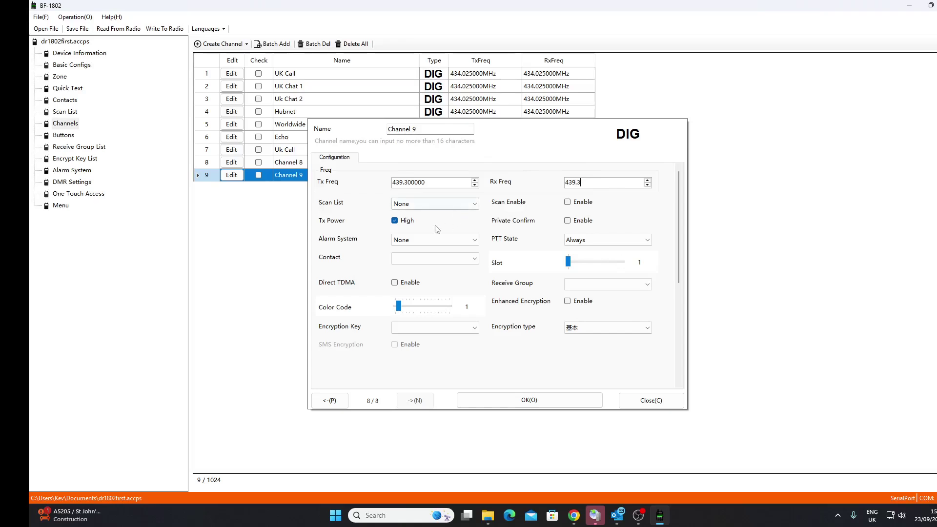
- Give Channel 9 high power off, slot 2, contact 9990,9990, receive group None, and save
left_click(394, 222)
left_click(590, 264)
left_click(459, 265)
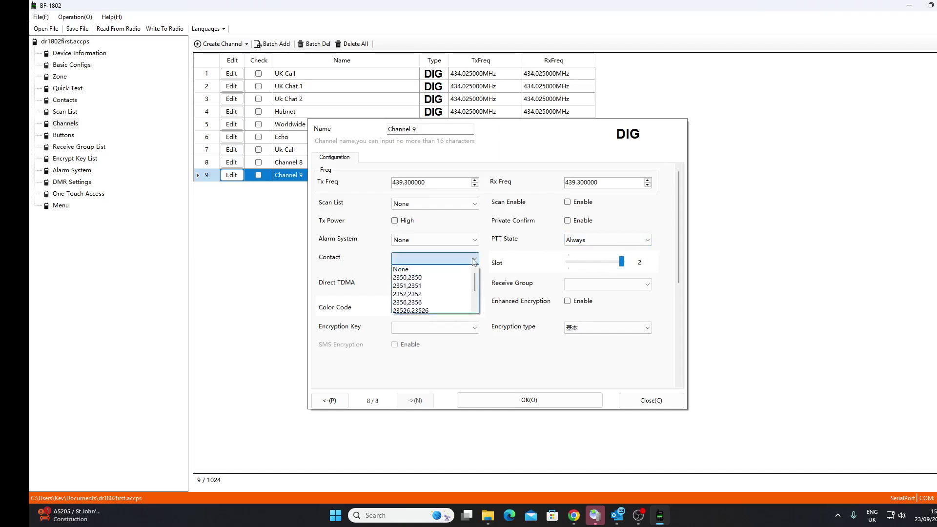
scroll(474, 288, "down", 3)
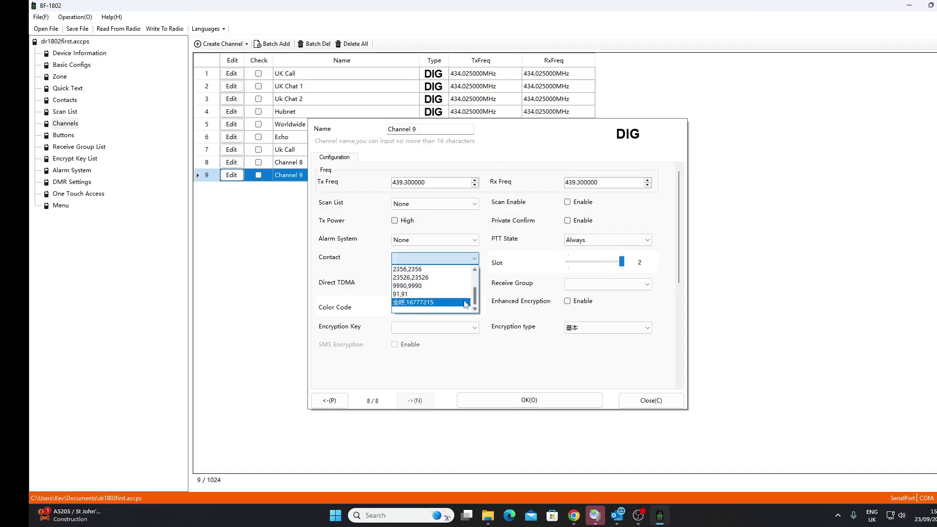
left_click(421, 291)
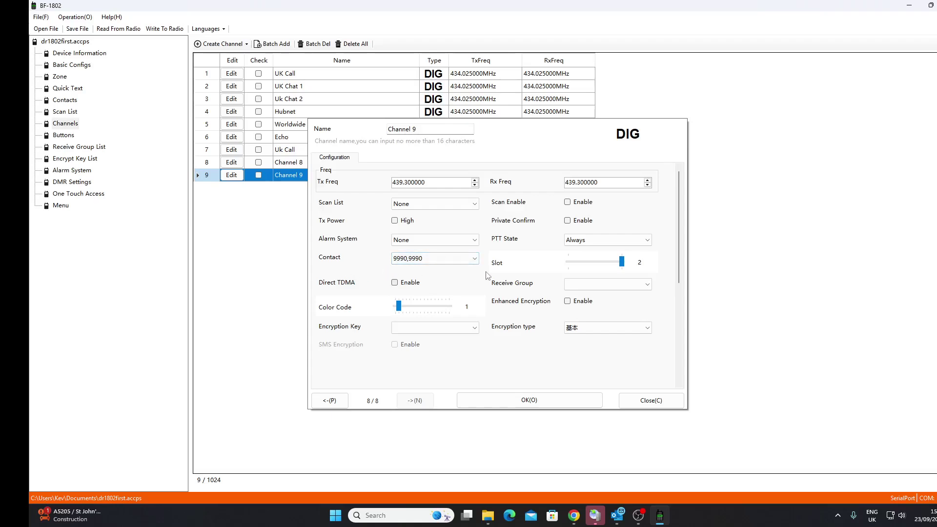
left_click(645, 286)
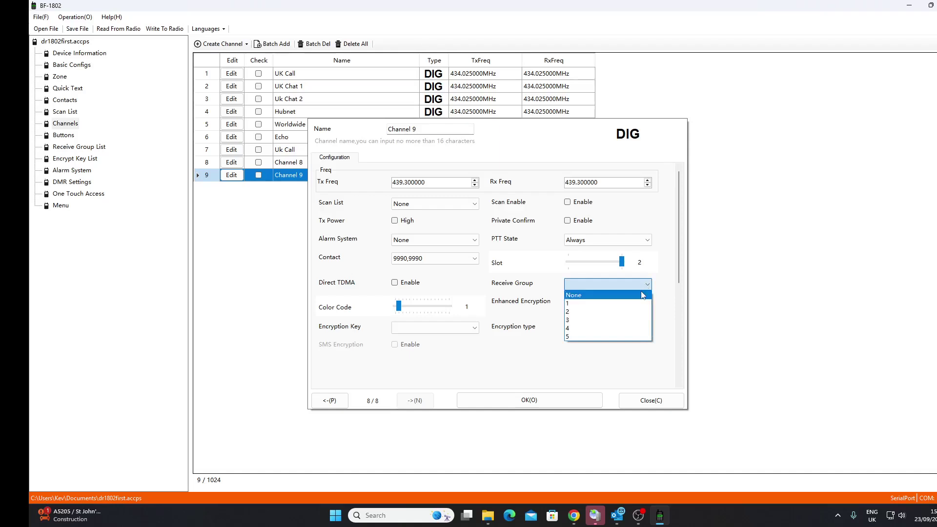
left_click(642, 296)
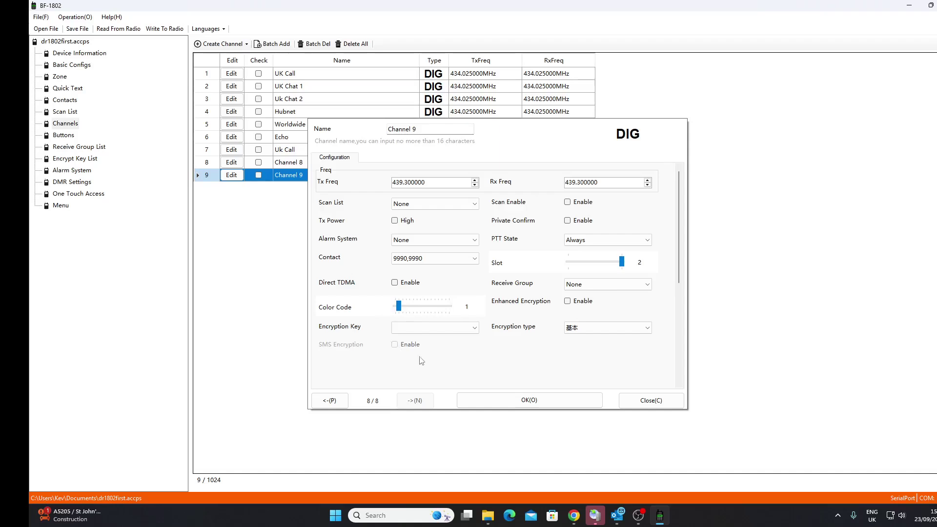
left_click(561, 401)
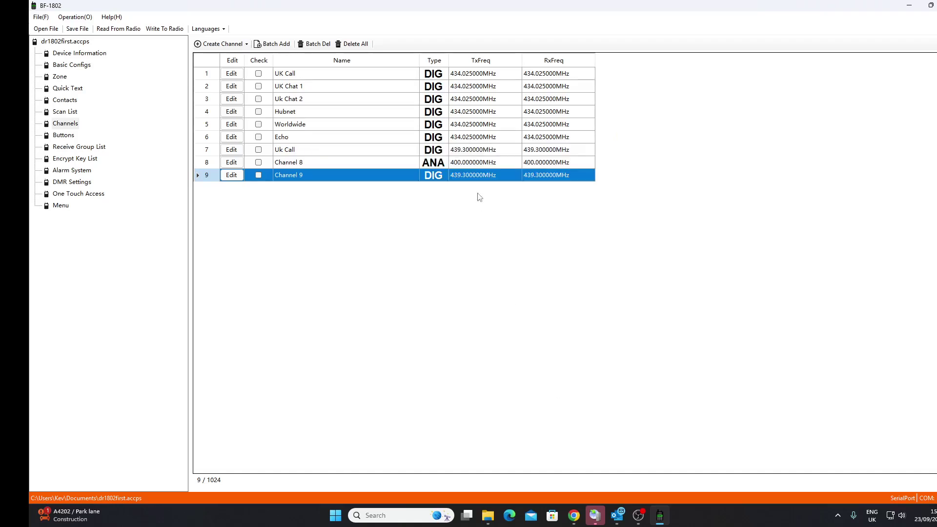
- Move the Echo channel into the Hotspot zone alongside Uk Call
left_click(57, 79)
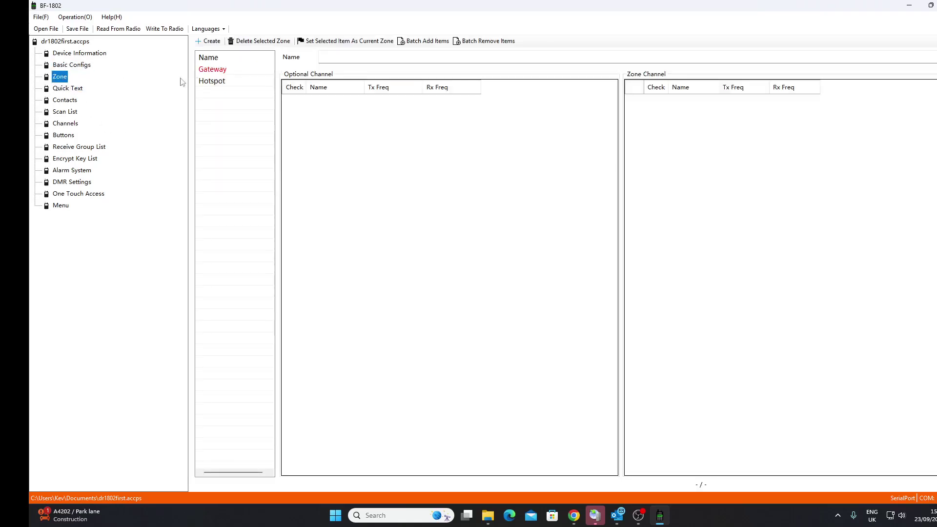
left_click(226, 82)
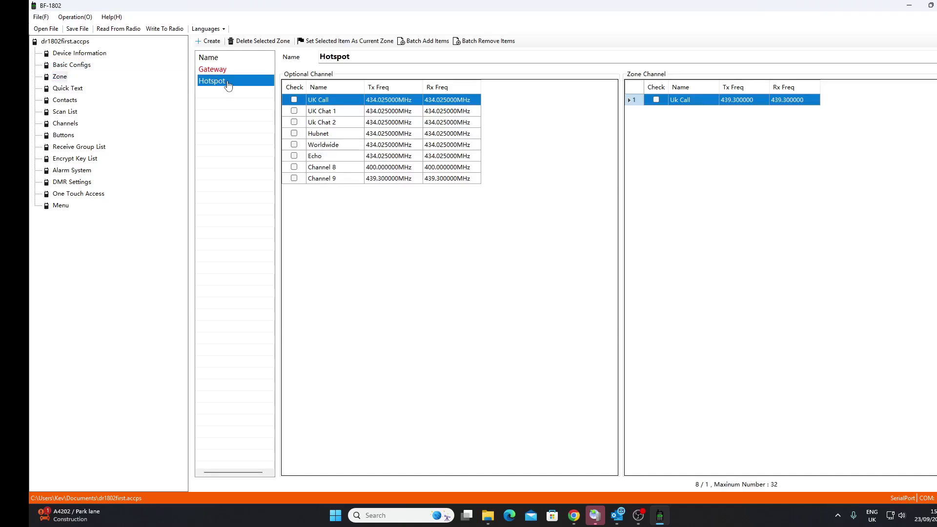
left_click(294, 155)
right_click(322, 157)
left_click(334, 161)
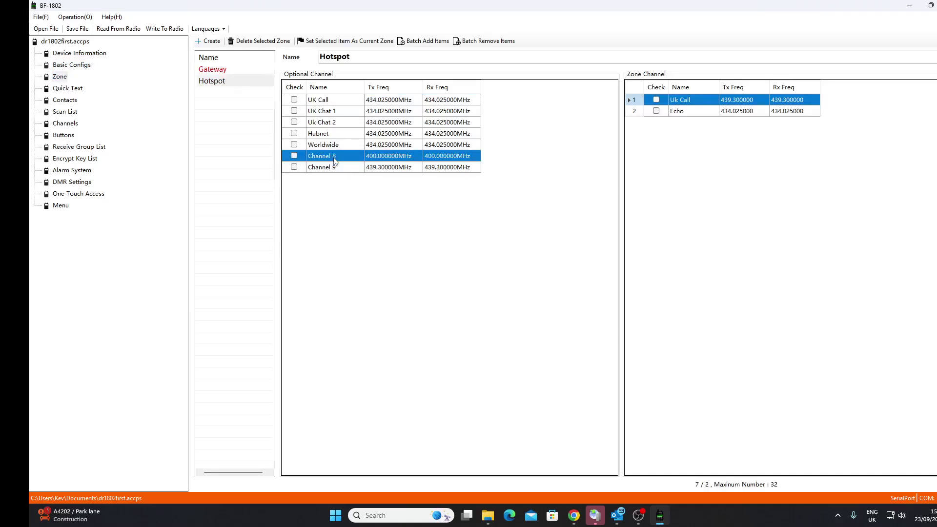
left_click(65, 112)
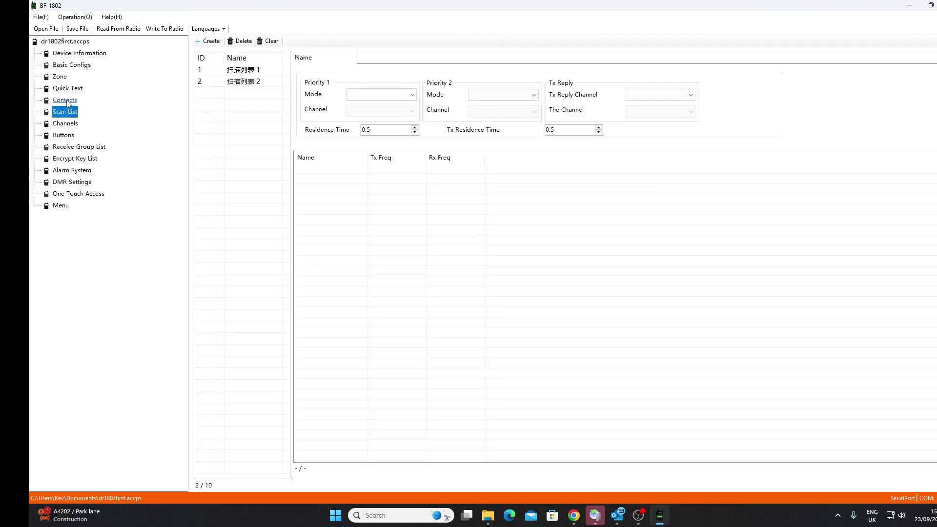
left_click(67, 101)
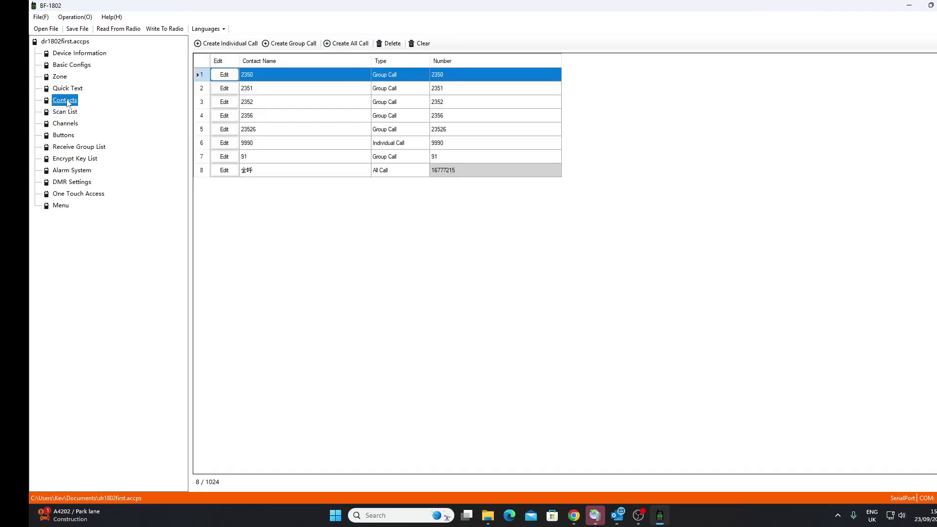
- Check device information and basic configs, leaving WhistleAlarm as Siren and Warning Light
left_click(60, 55)
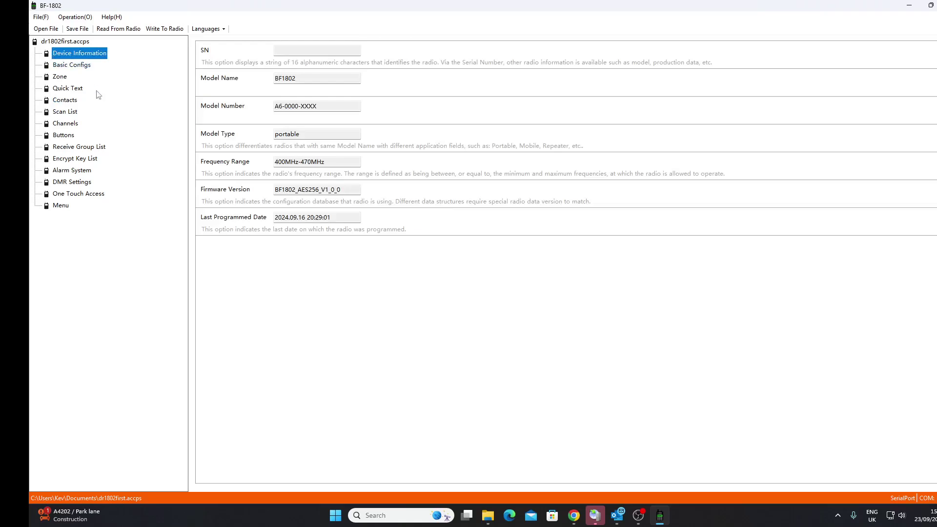
left_click(79, 67)
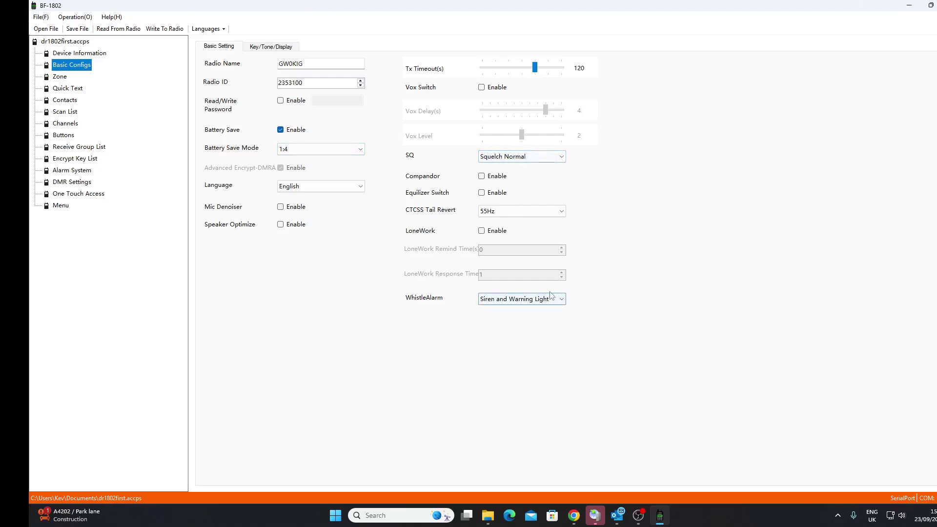
left_click(561, 300)
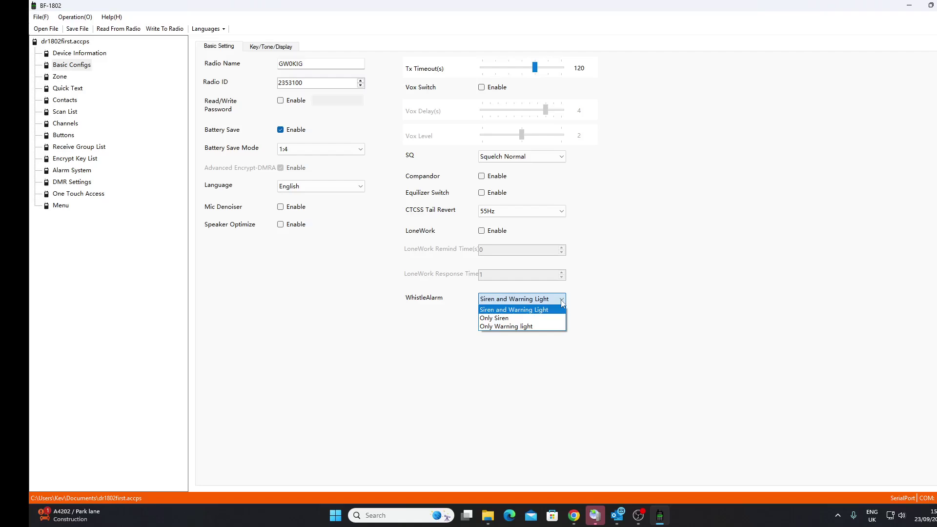
left_click(562, 302)
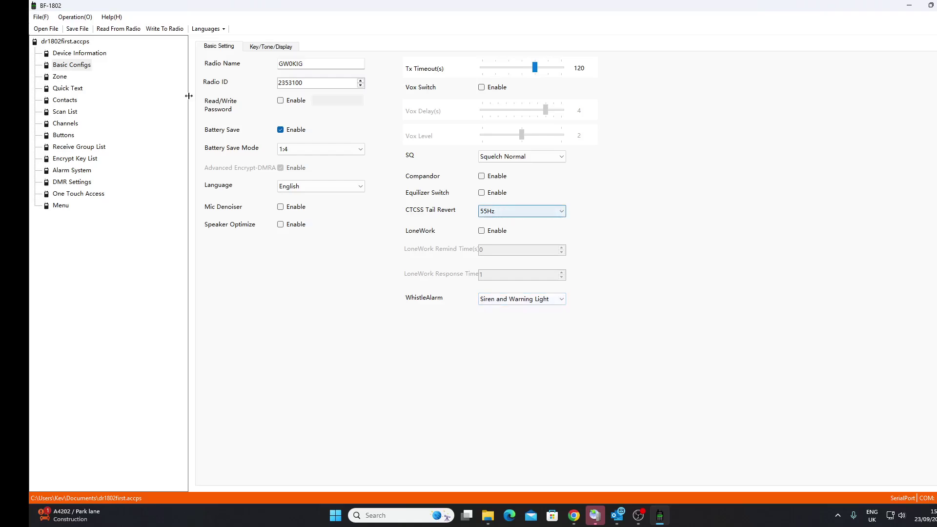
left_click(66, 100)
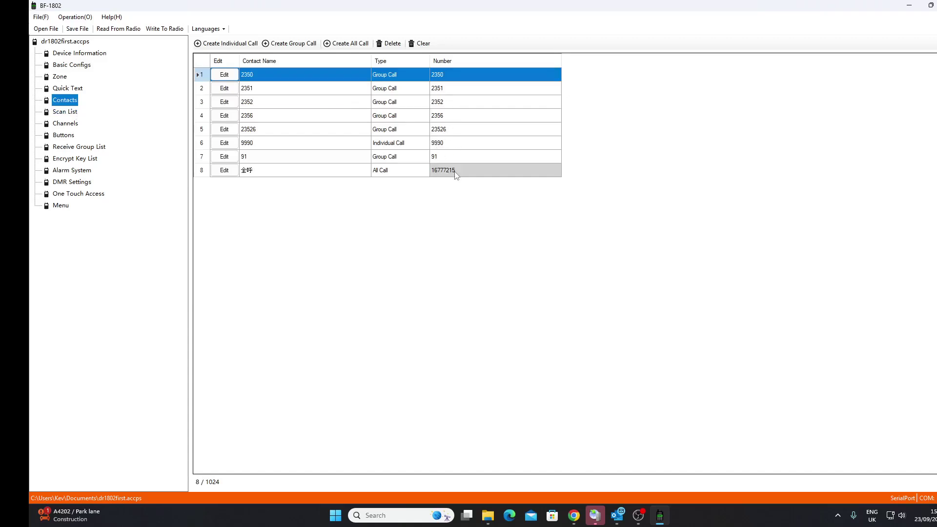
left_click(69, 113)
left_click(67, 125)
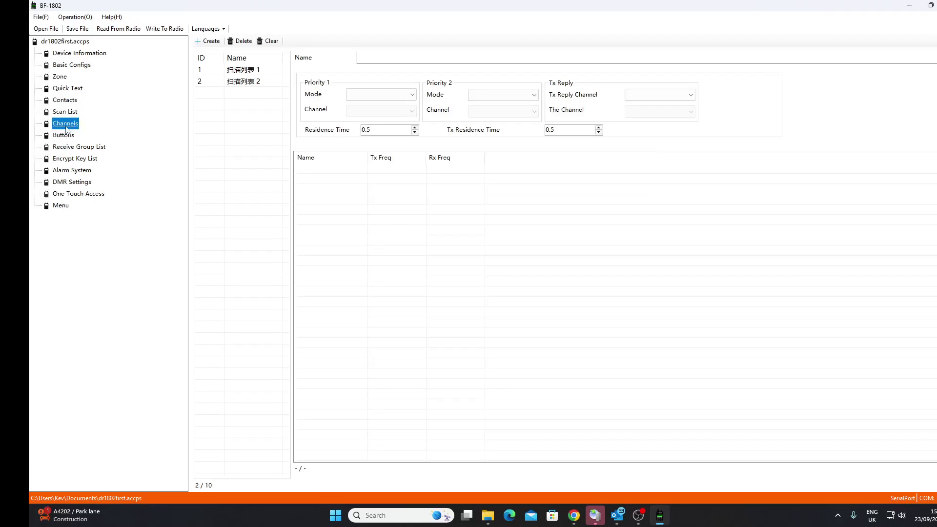
- Set Side Button 1's short press to Digital Monitor
left_click(71, 139)
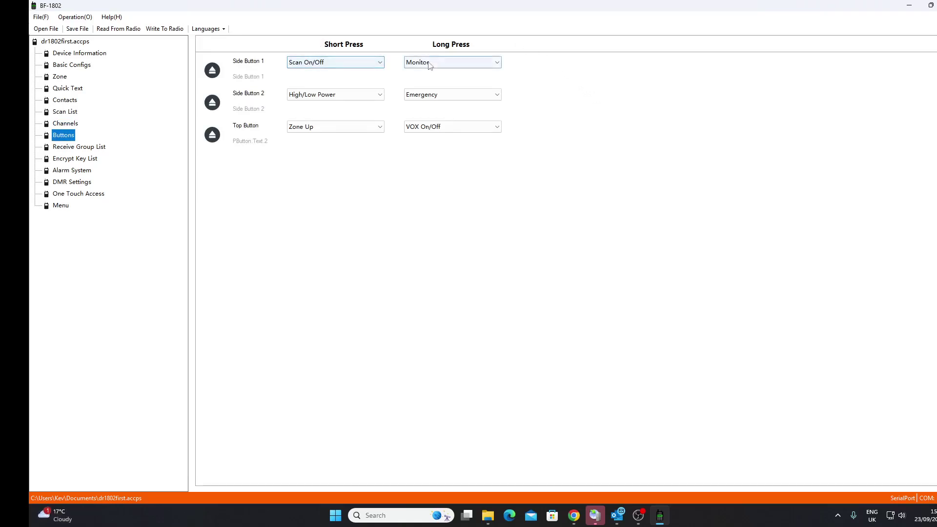
left_click(381, 62)
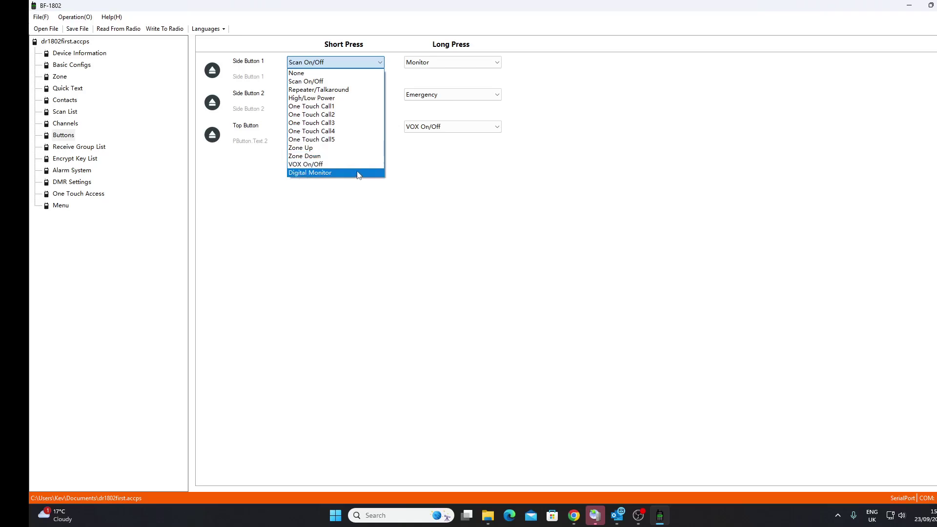
left_click(692, 148)
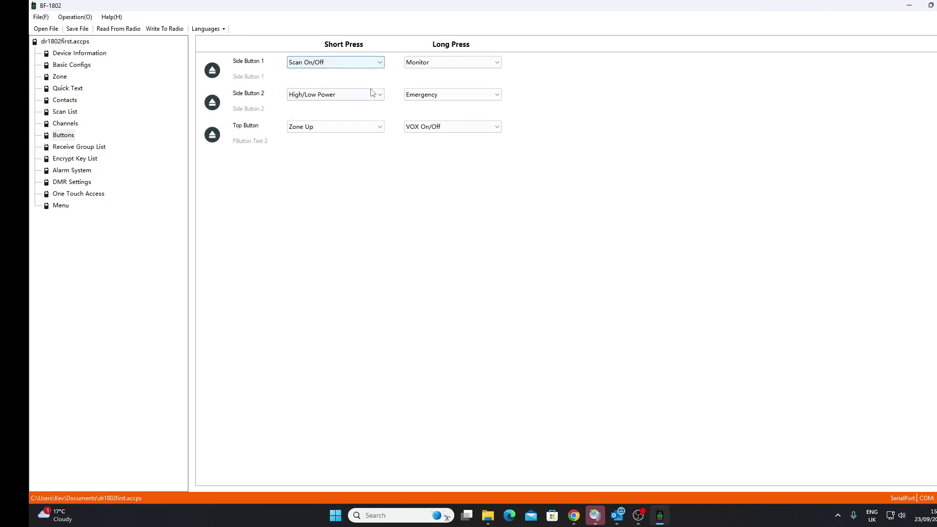
left_click(380, 63)
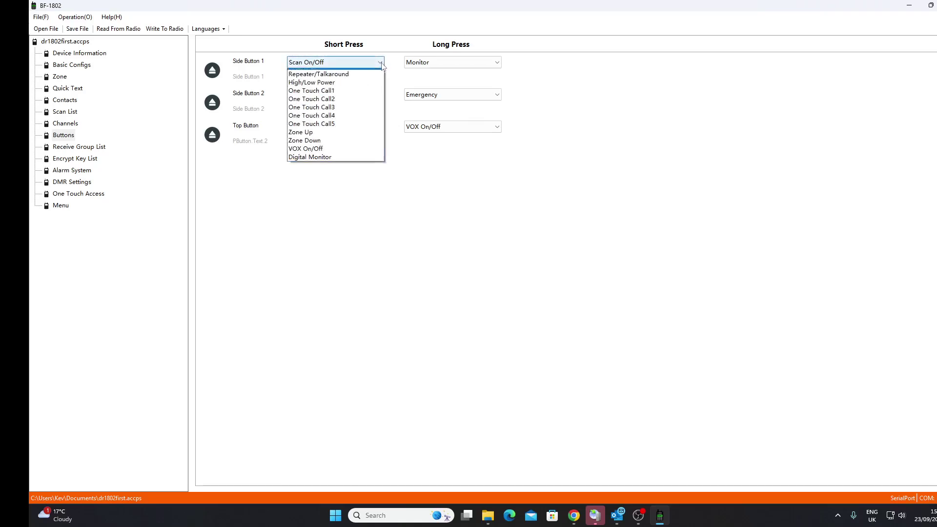
left_click(345, 173)
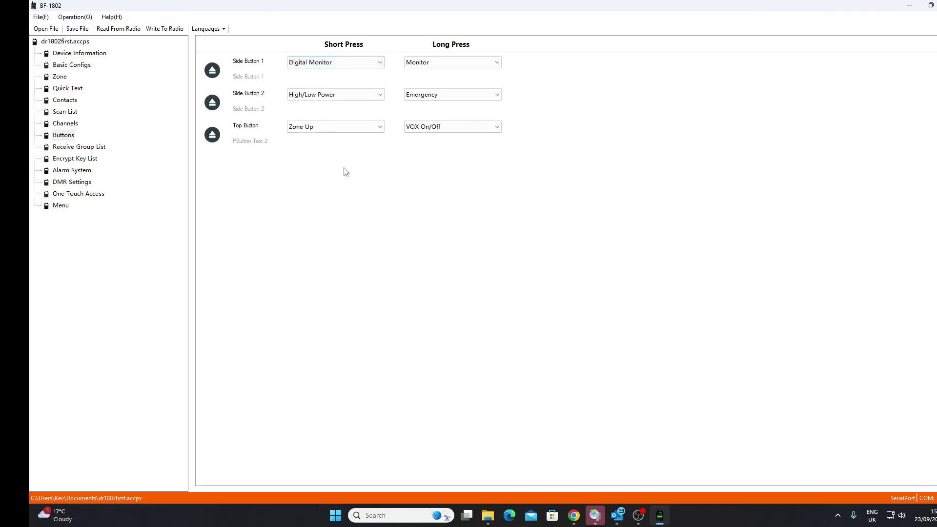
- Set Side Button 2's long press to Monitor, keeping Top Button short press as Zone Up
left_click(497, 96)
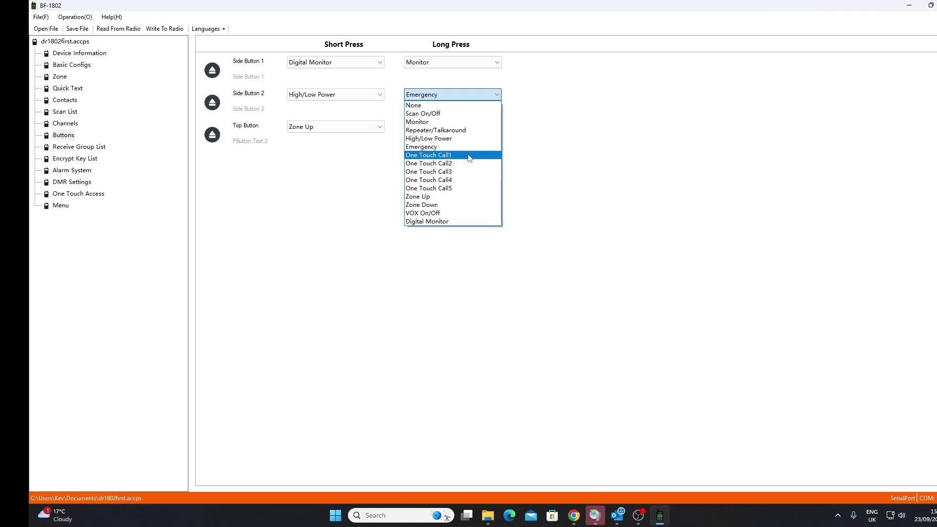
left_click(467, 122)
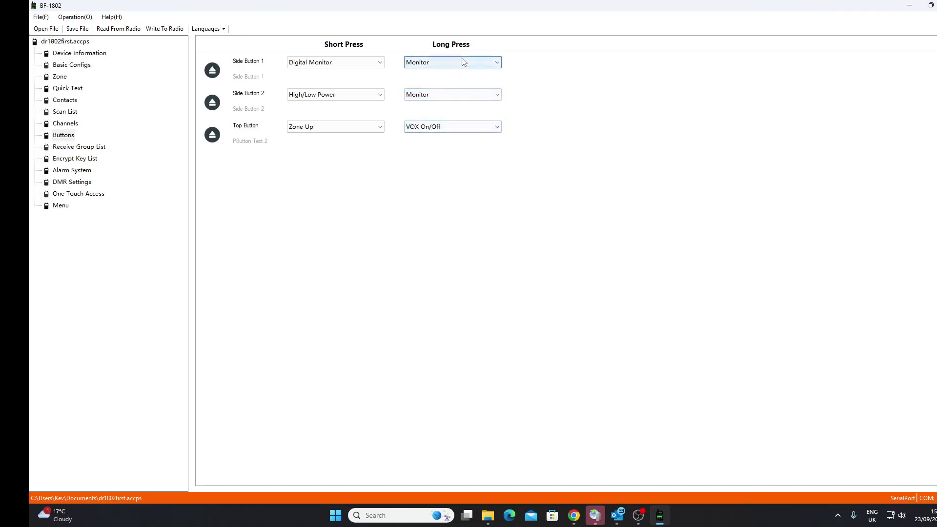
left_click(496, 96)
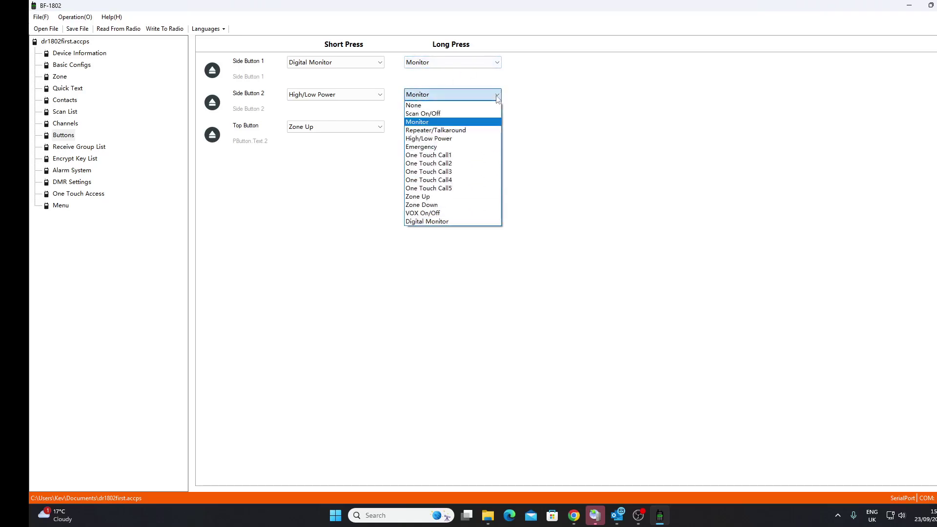
left_click(647, 200)
left_click(381, 128)
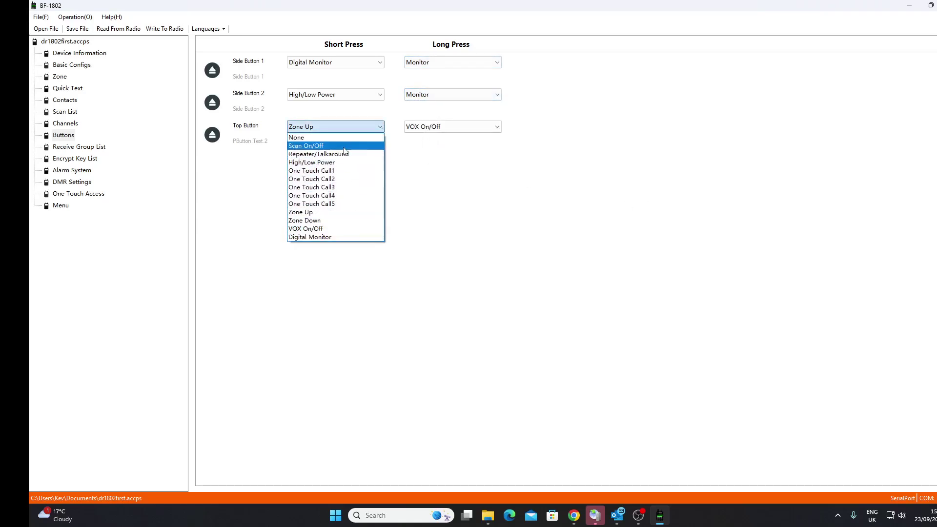
left_click(695, 178)
left_click(87, 194)
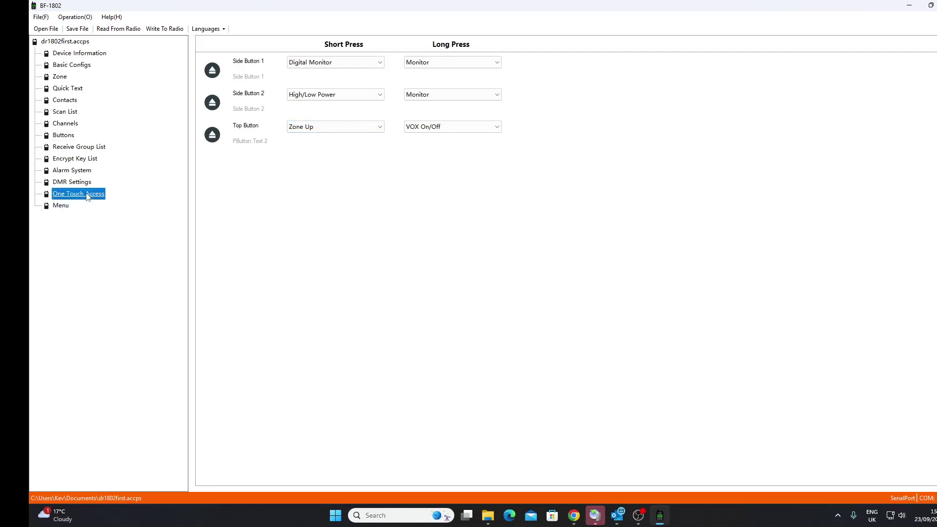
- Look over the Menu, DMR Settings and One Touch Access pages, ending on Menu
left_click(58, 208)
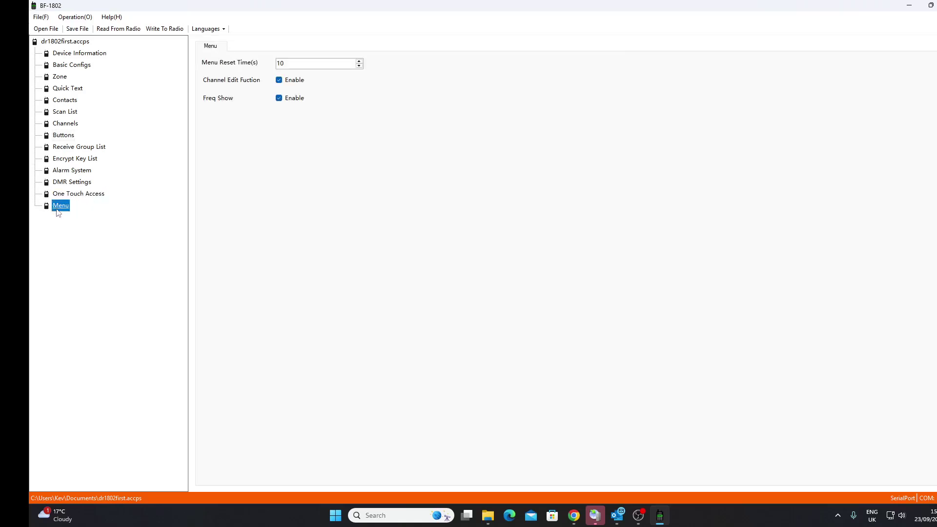
left_click(68, 184)
left_click(74, 195)
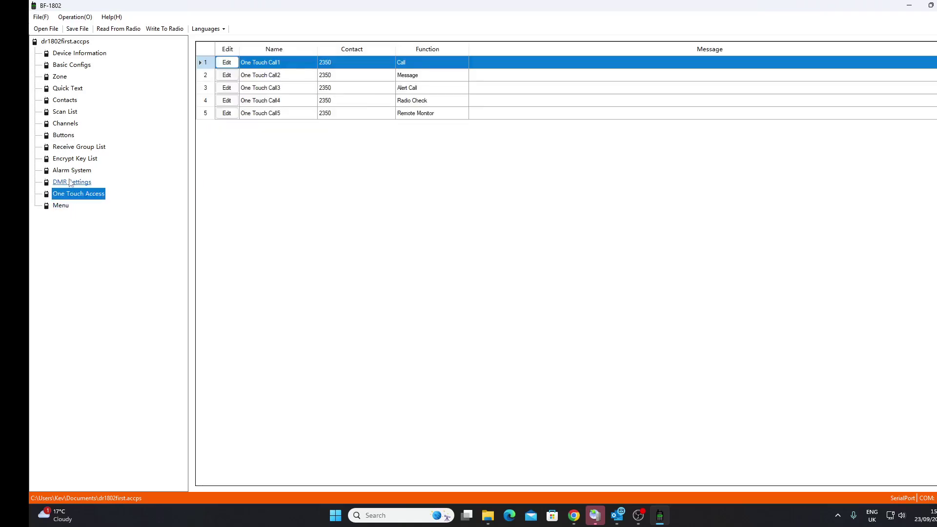
left_click(58, 208)
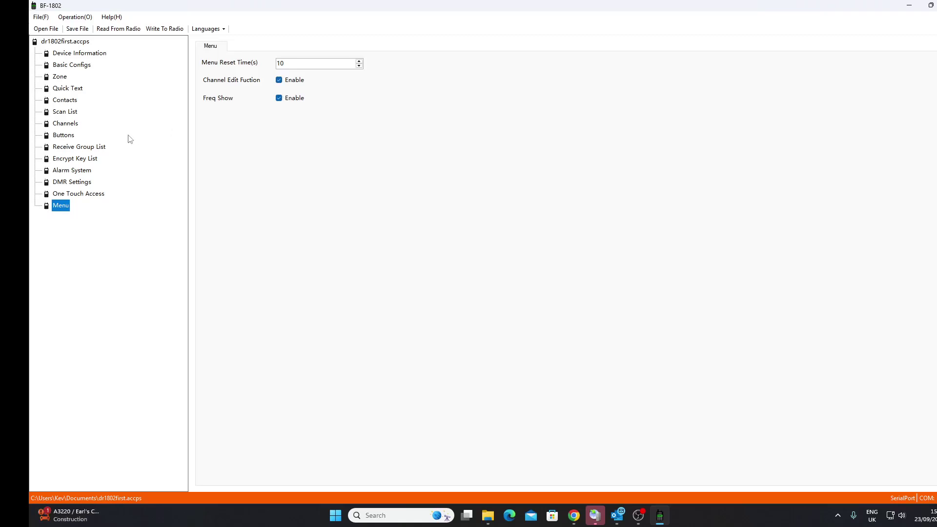
- Write the codeplug to the radio over COM8 at 115200 and dismiss the success message
left_click(164, 30)
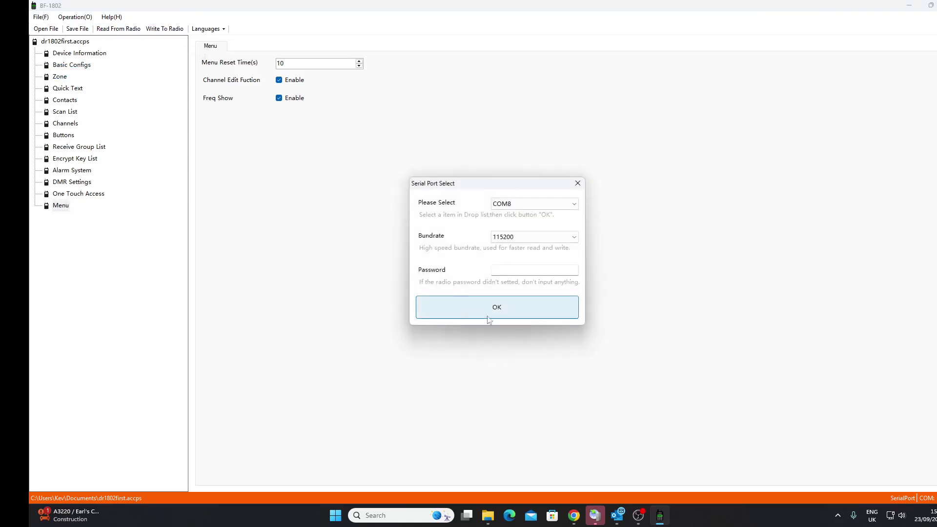
left_click(508, 306)
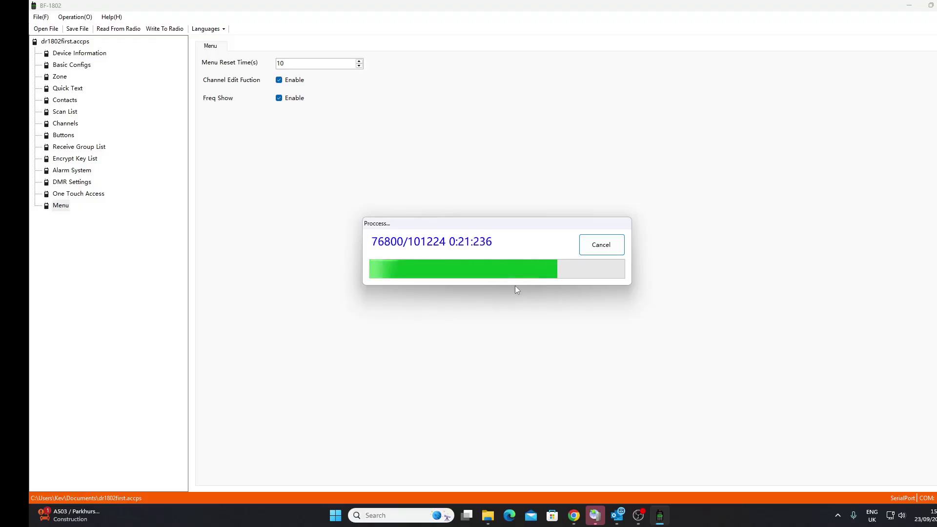
left_click(563, 287)
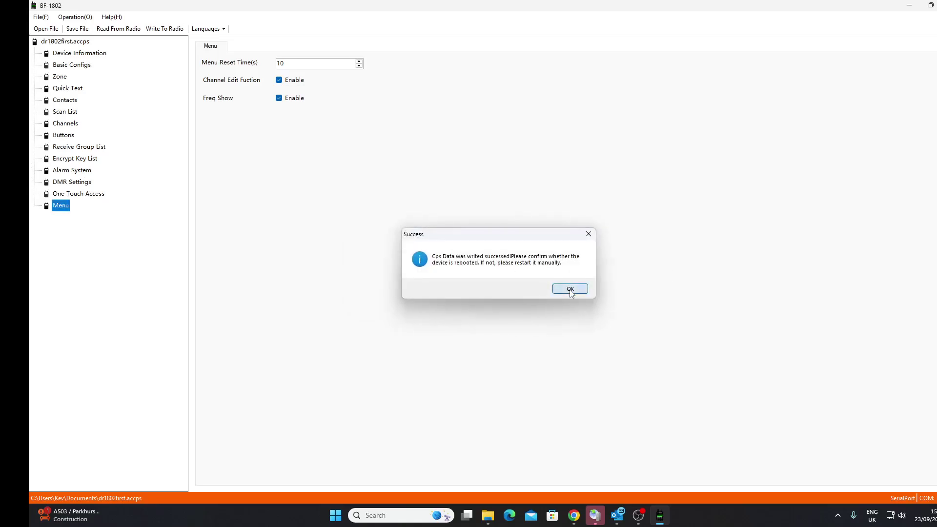
left_click(637, 522)
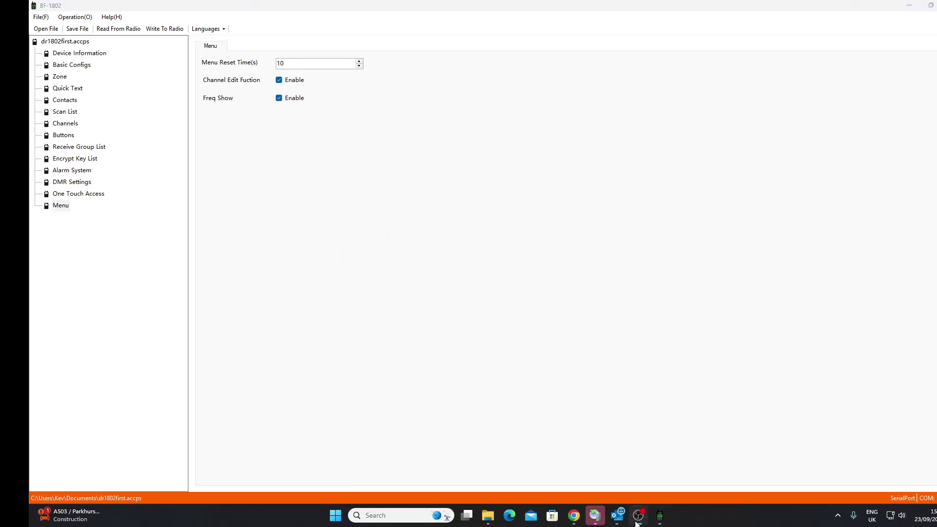